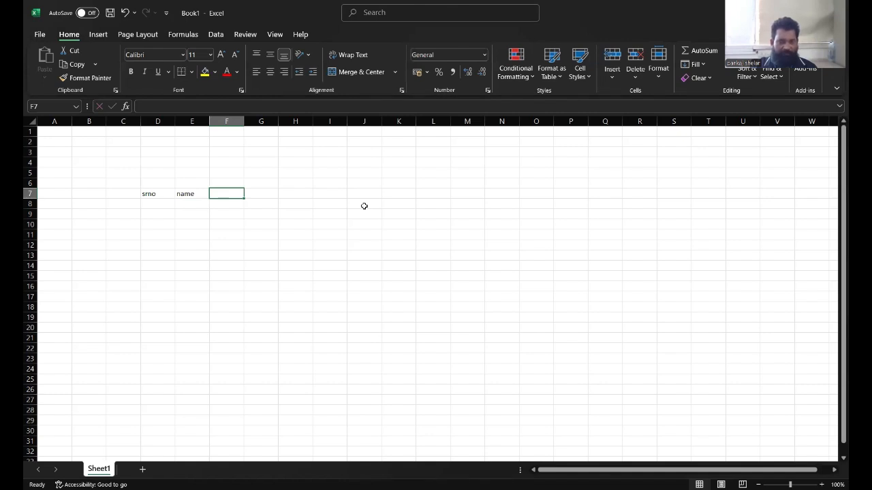
Enter the column headings sub1, sub2 and sub3 in row 7 after srno and name.
type("su")
type("bu")
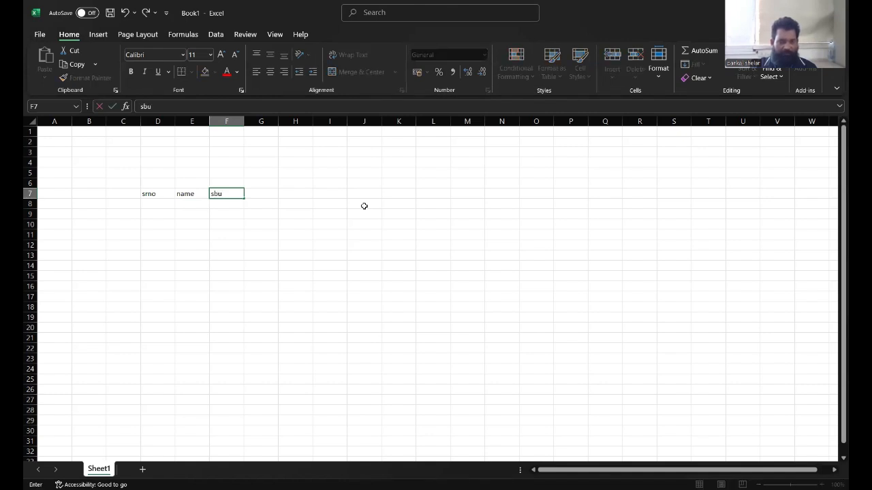
key("BackSpace")
key("BackSpace")
type("ub1")
key("Tab")
type("sub")
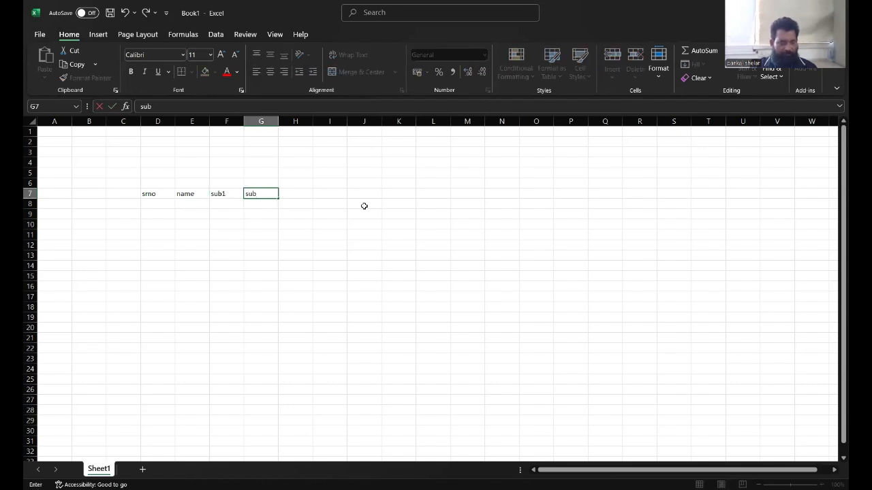
type("2")
key("Tab")
type("sub")
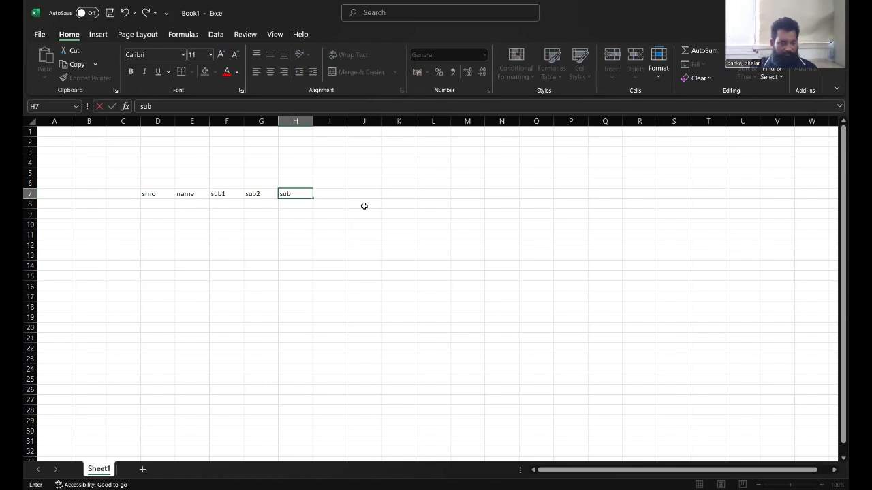
type("3")
key("Tab")
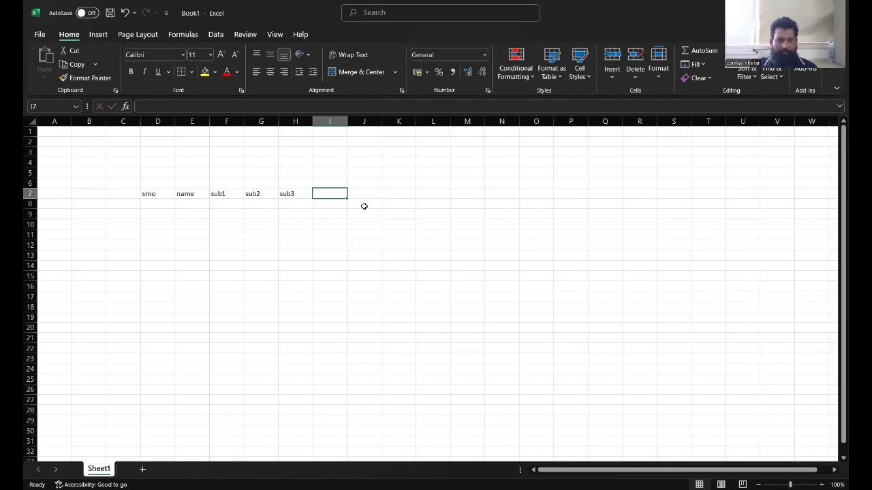
Add the headings total, per, highest, lowest, present, result and class to the rest of row 7.
type("total")
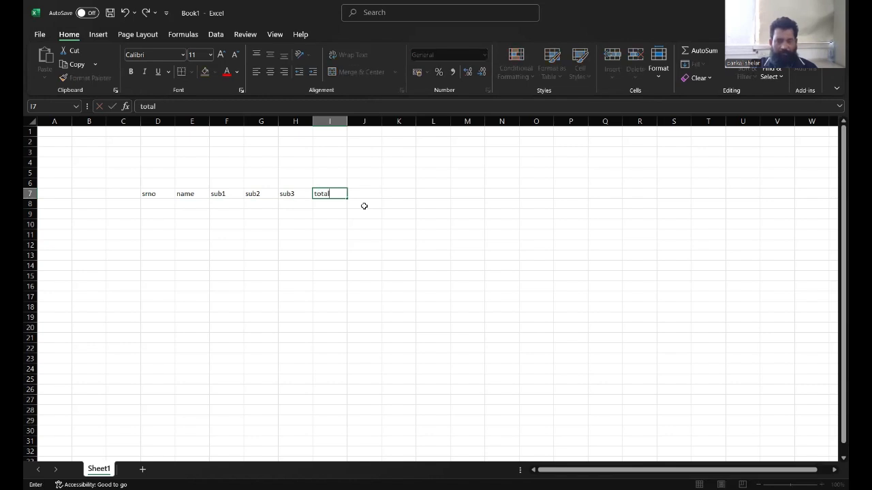
key("Tab")
type("per")
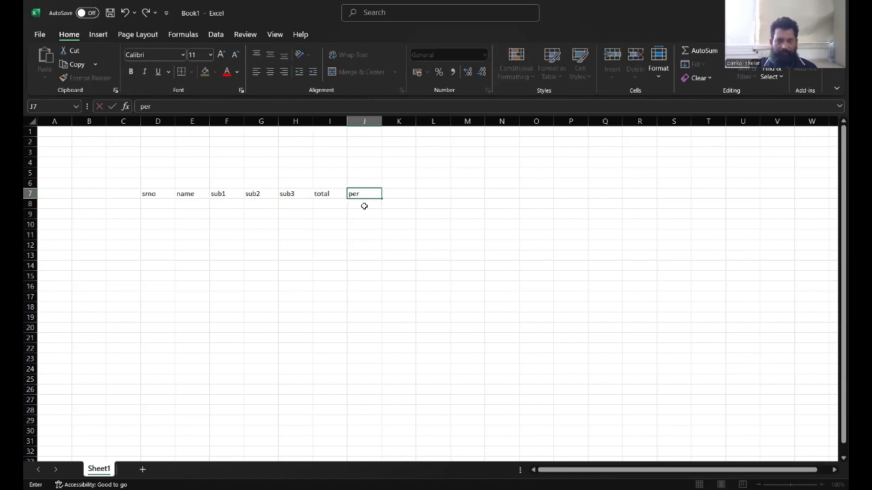
key("Tab")
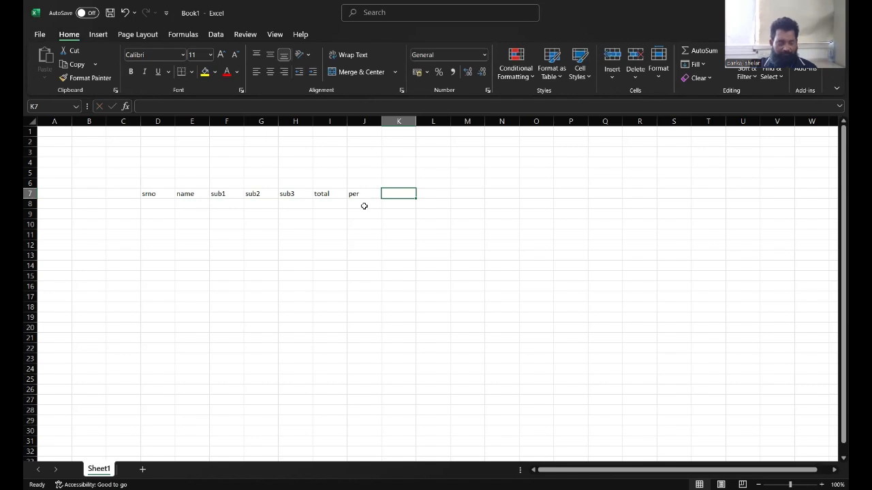
type("highest")
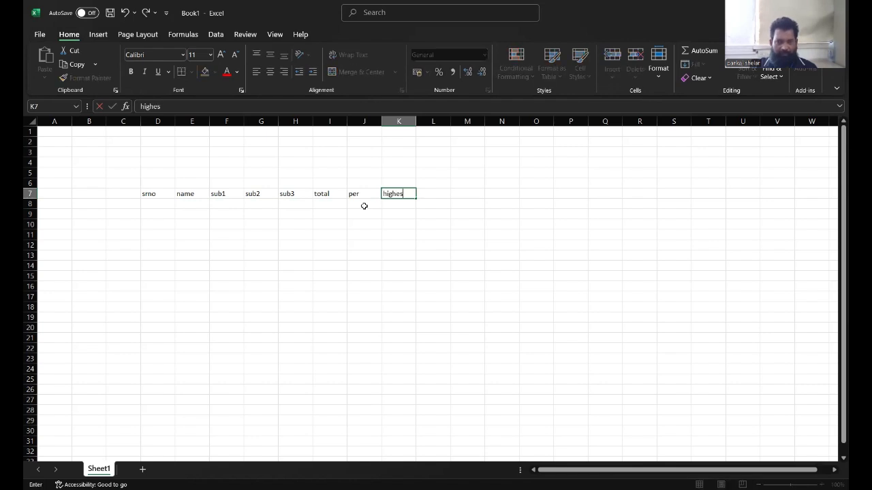
key("Tab")
type("lowest")
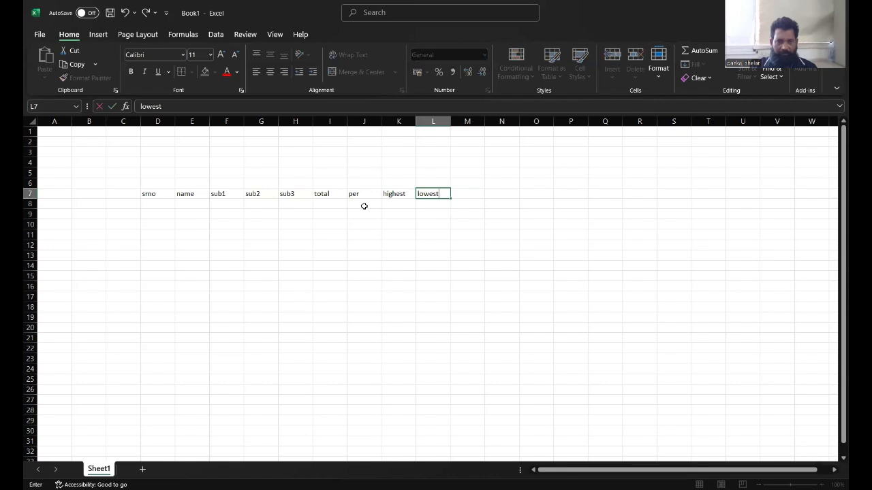
key("Tab")
type("pre")
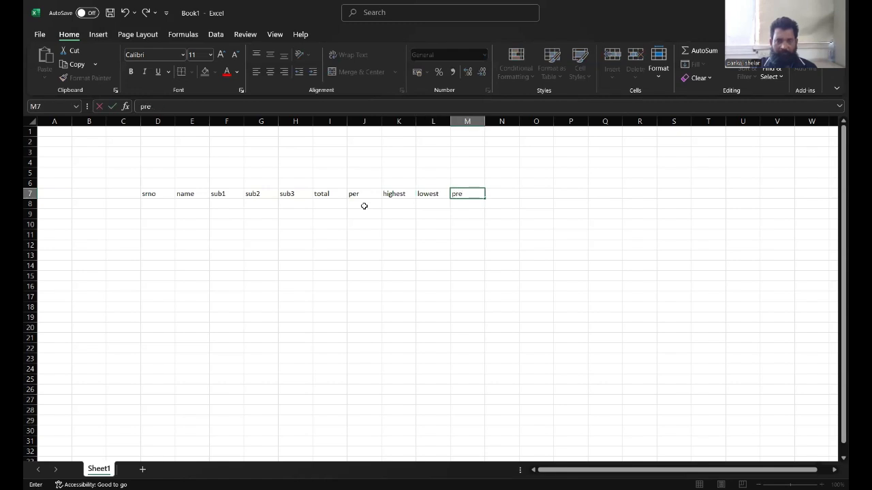
type("sent")
key("Tab")
type("res")
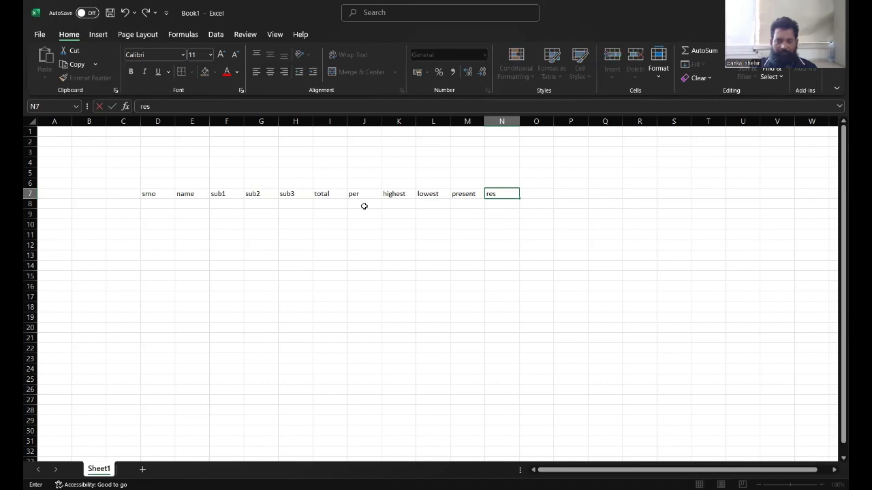
type("ult")
key("Tab")
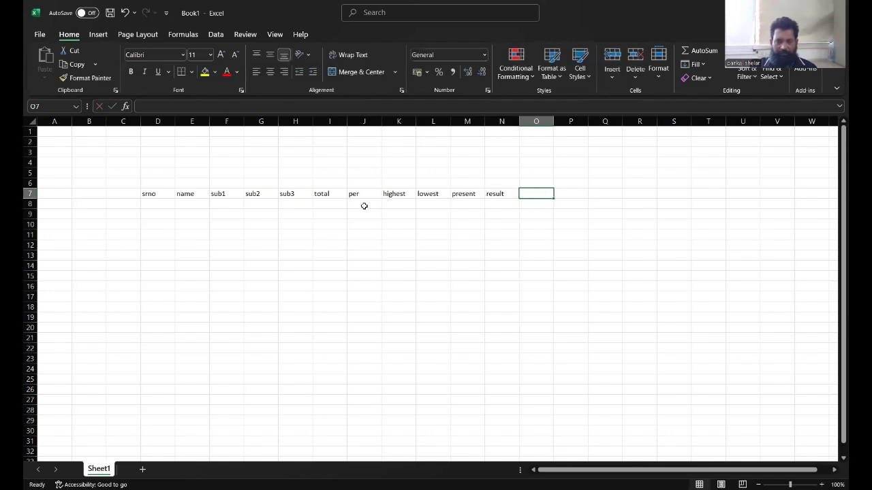
type("class")
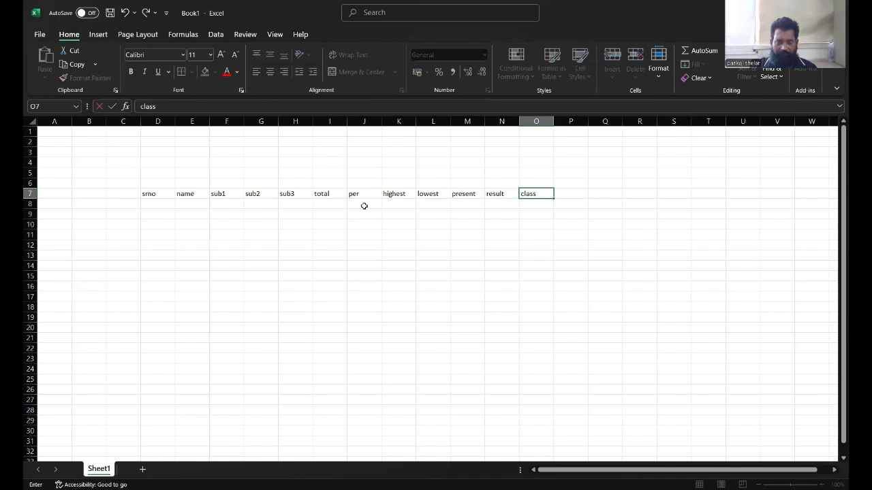
key("Return")
Enter 1 as the first serial number under srno.
key("Left")
key("Left")
key("Left")
key("Left")
key("Left")
key("Left")
key("Left")
key("Left")
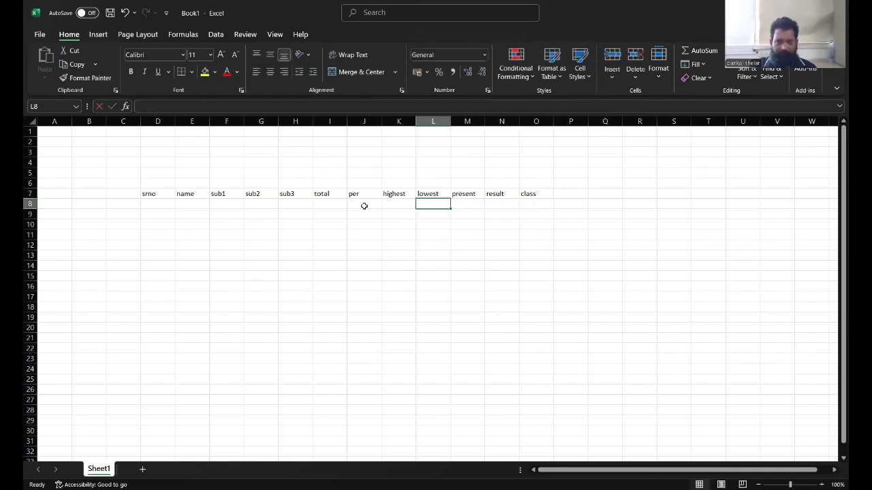
key("Left")
key("Left")
key("Left")
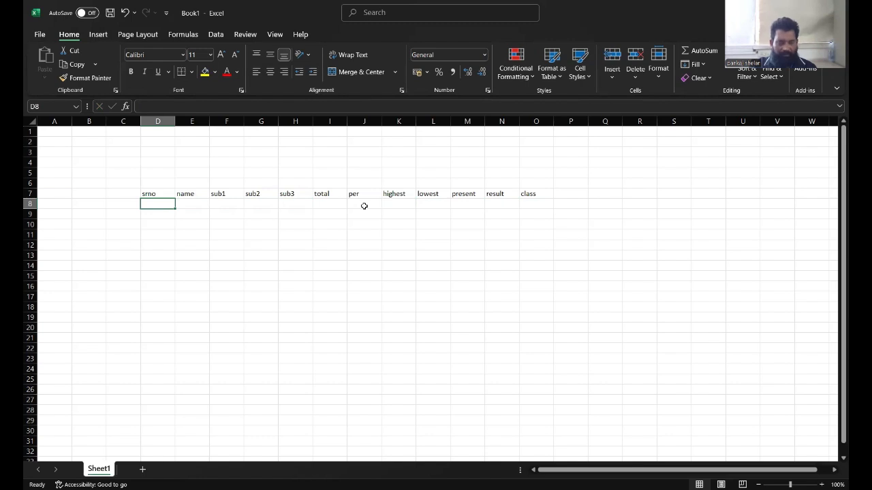
type("1")
key("Return")
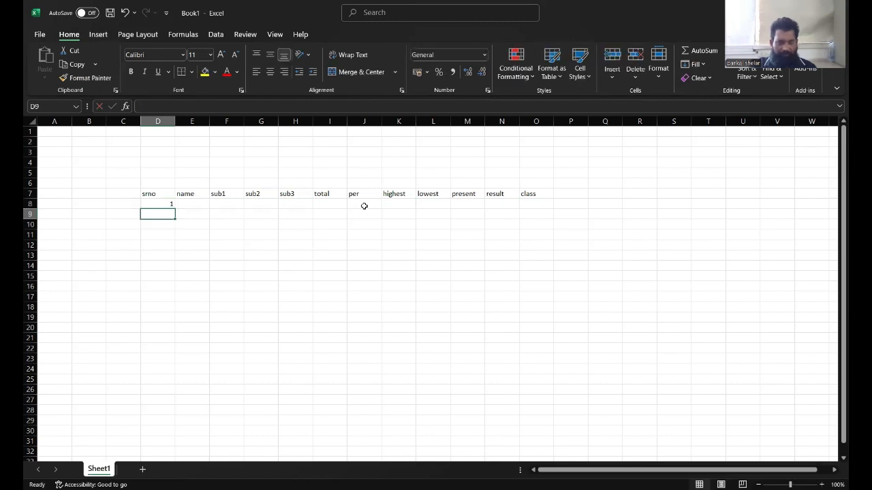
Enter serial numbers 2, 3 and 4 below it, then clear those three cells.
type("2")
key("Return")
type("3")
key("Return")
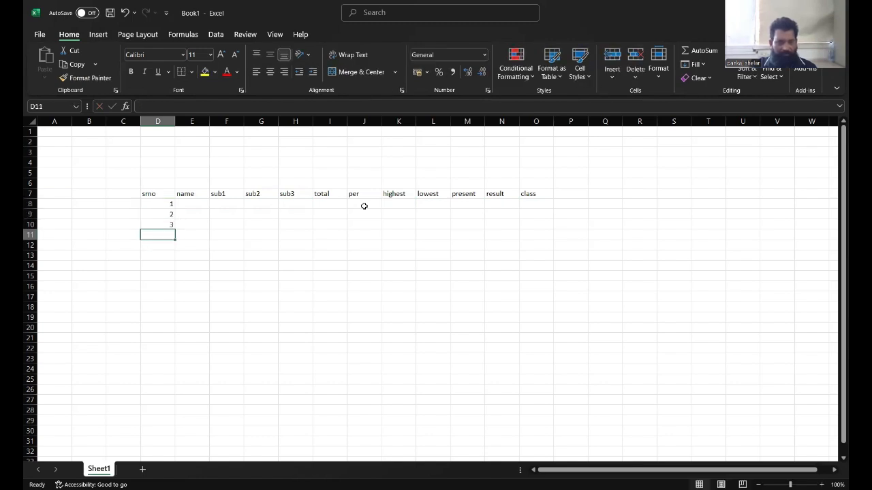
type("4")
key("Return")
key("Up")
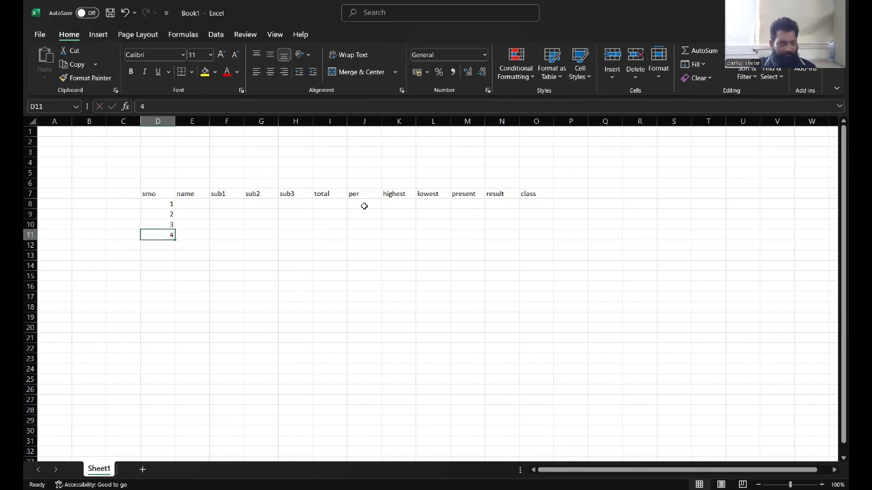
key("shift+Up")
key("shift+Up")
key("Delete")
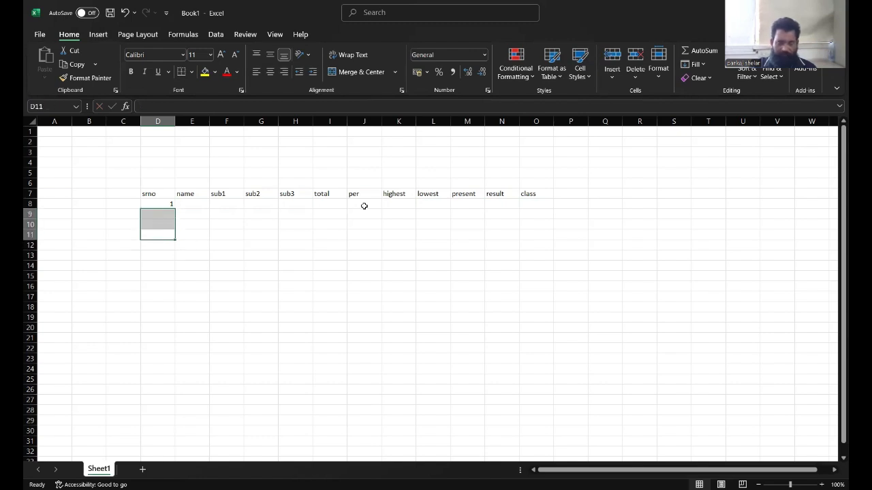
Fill the serial numbers down the srno column to 8 through row 15.
left_click(158, 204)
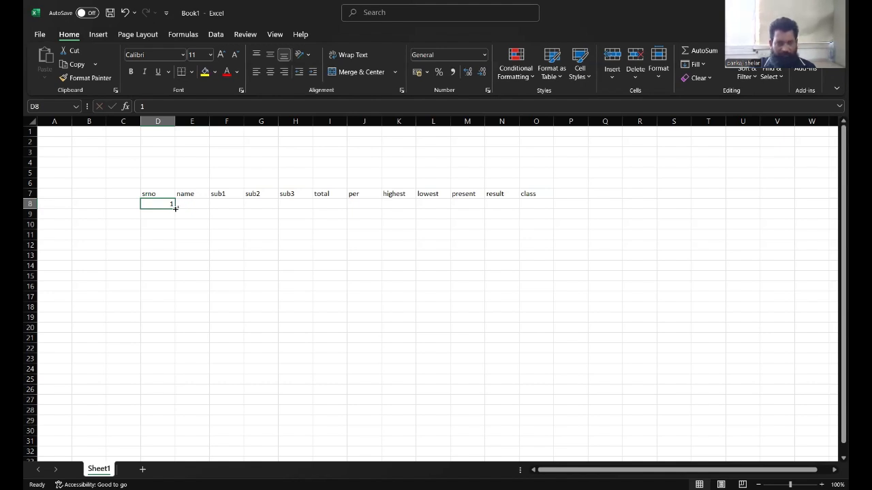
left_click_drag(175, 209, 175, 278)
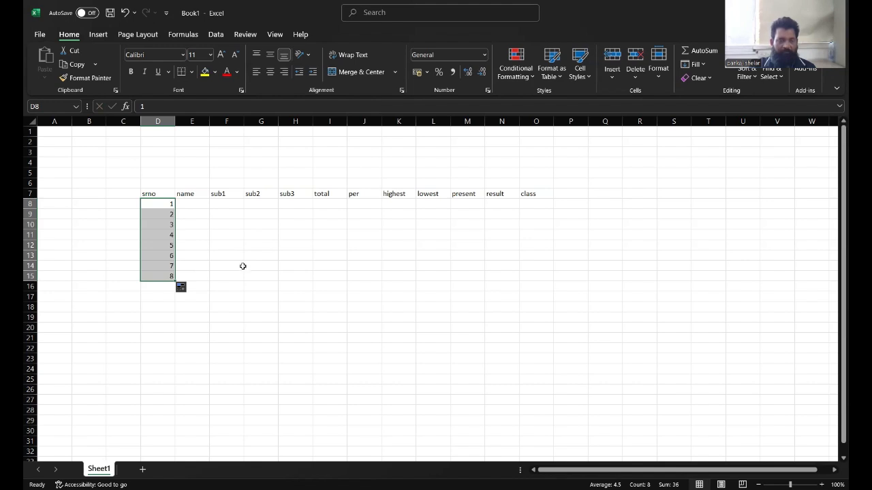
Enter a student name beside each serial number in the name column.
left_click(195, 205)
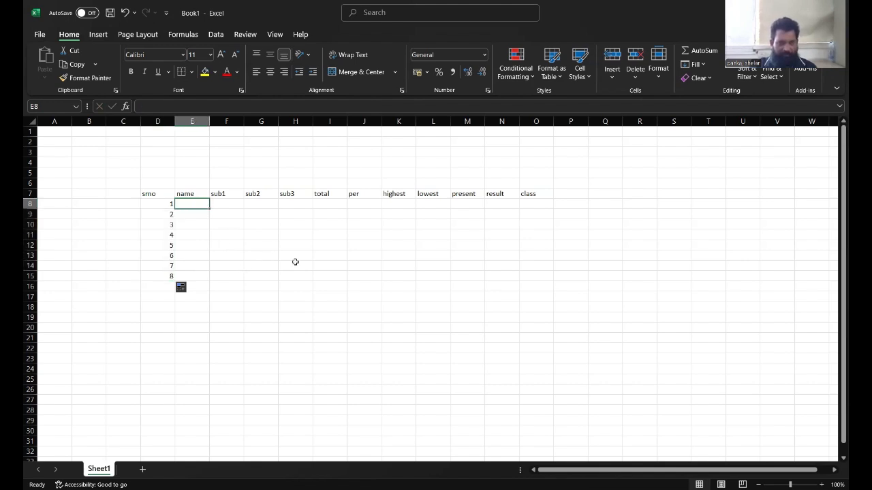
type("ramesh")
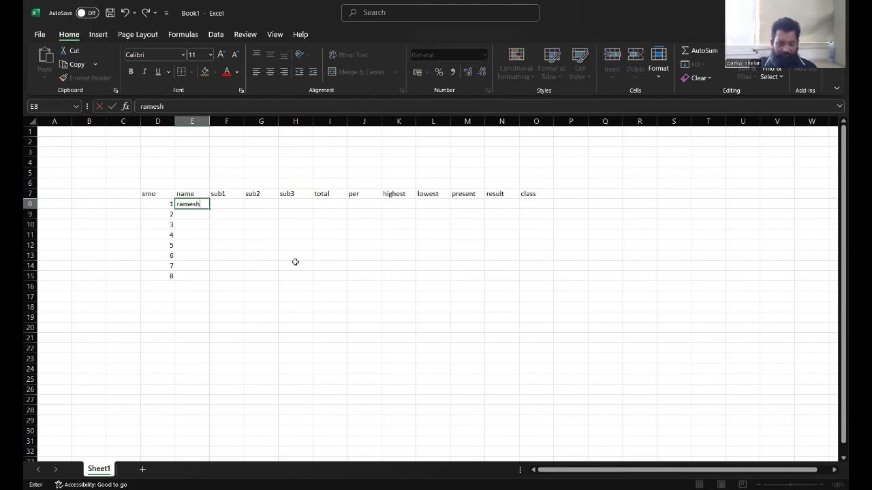
key("Return")
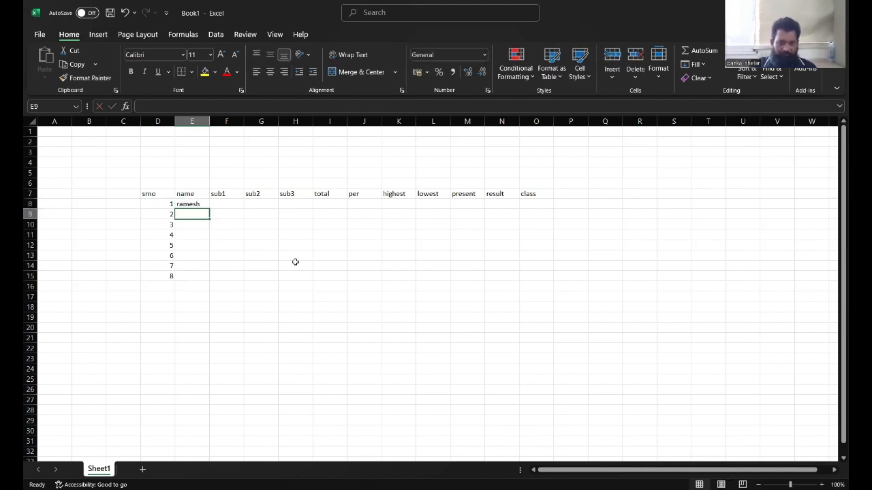
type("paresh")
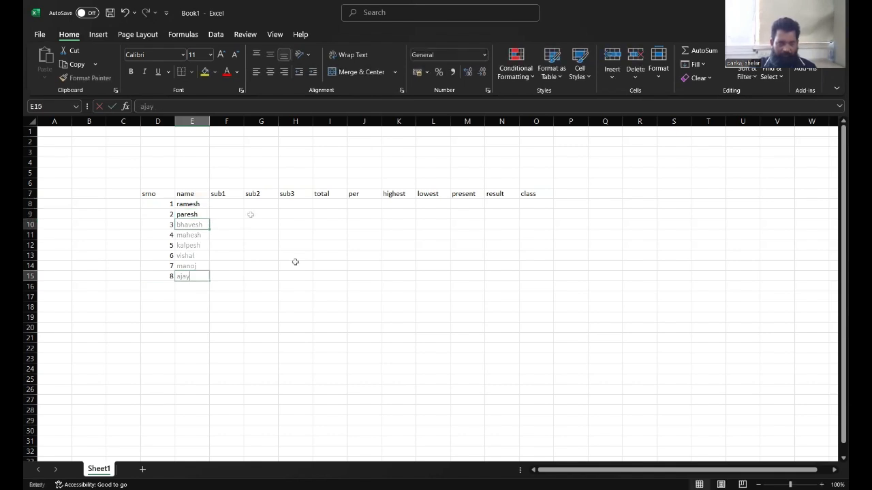
left_click(247, 214)
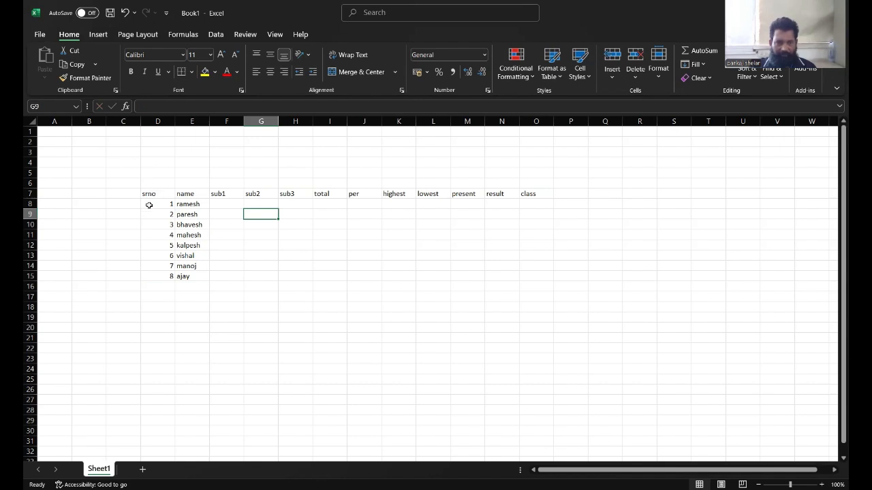
Set the font size of the table range D7:O16 to 16.
left_click_drag(148, 194, 530, 290)
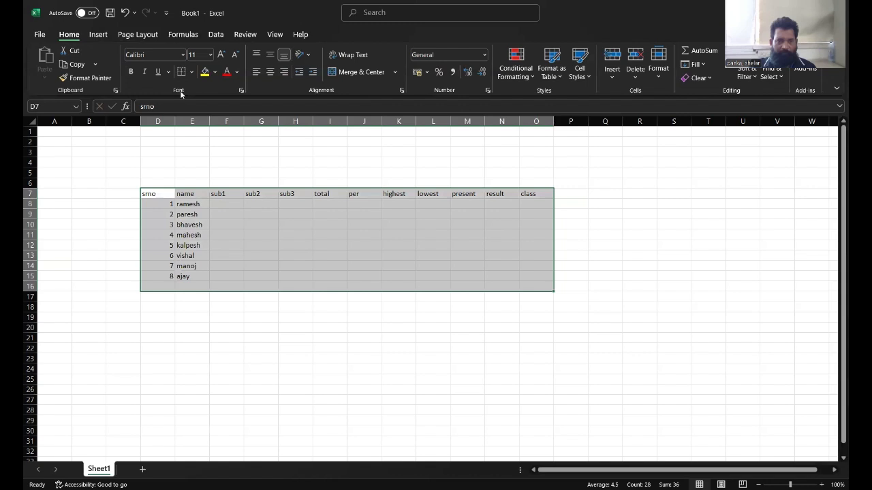
left_click(212, 56)
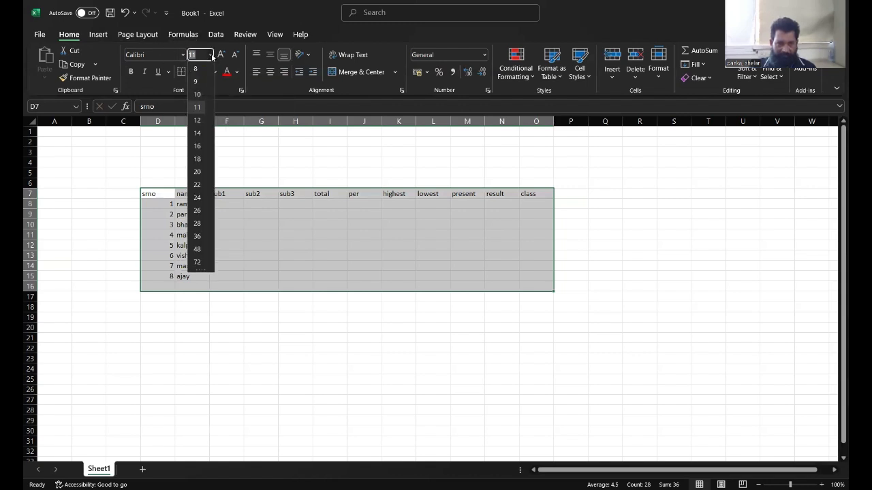
left_click(202, 148)
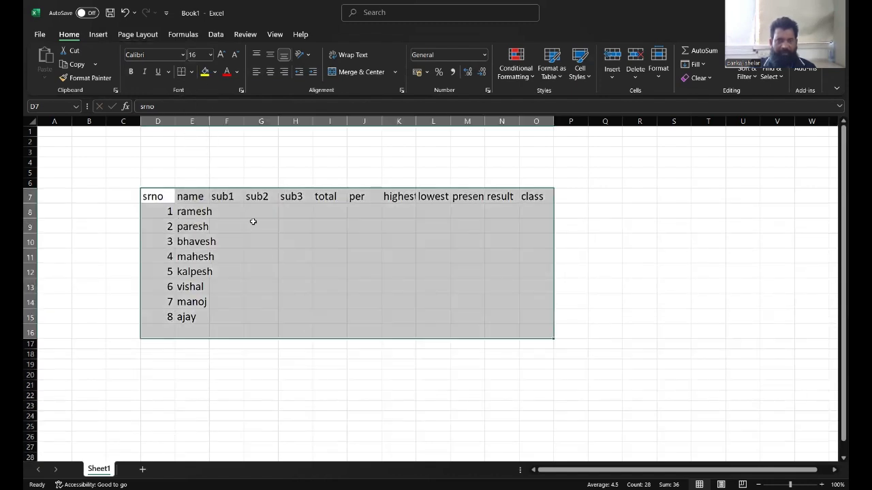
Widen the columns so the headings and names fit.
left_click(235, 211)
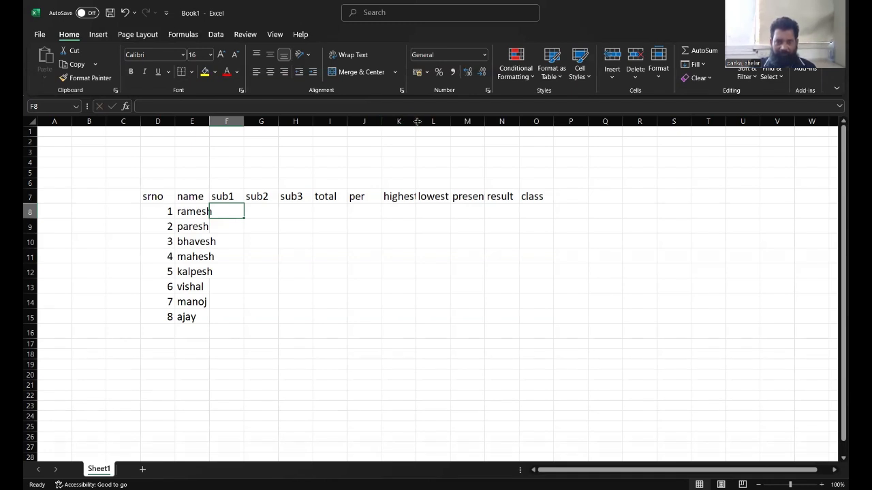
left_click_drag(416, 121, 603, 121)
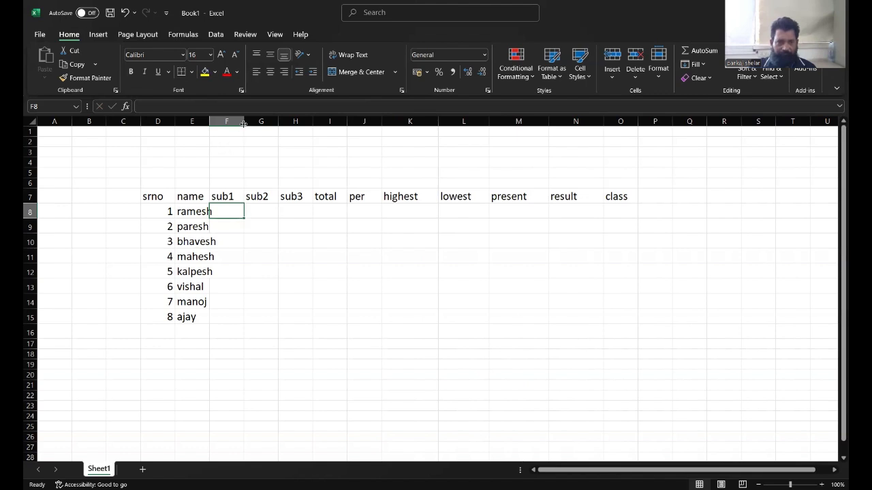
mouse_move(244, 121)
left_mouse_down()
mouse_move(211, 121)
mouse_move(229, 121)
left_mouse_up()
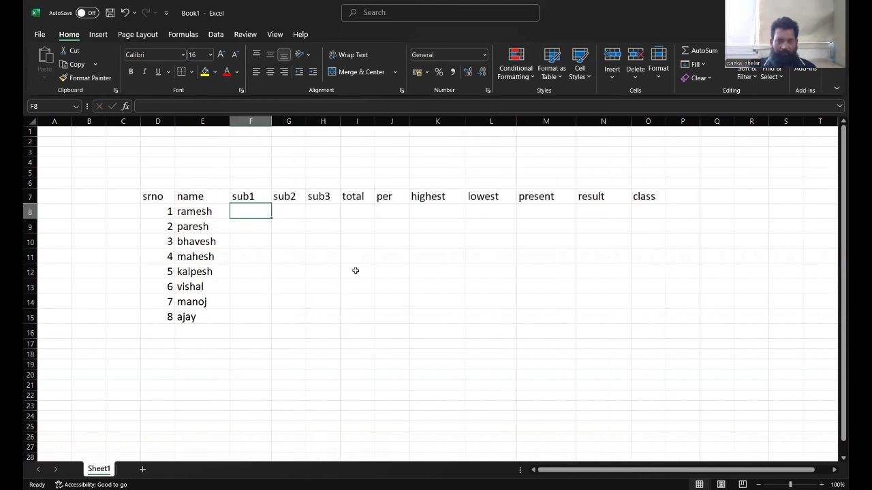
Enter the sub1 marks 78, 76, 67, 56 and 60 down the column for the first students.
type("78")
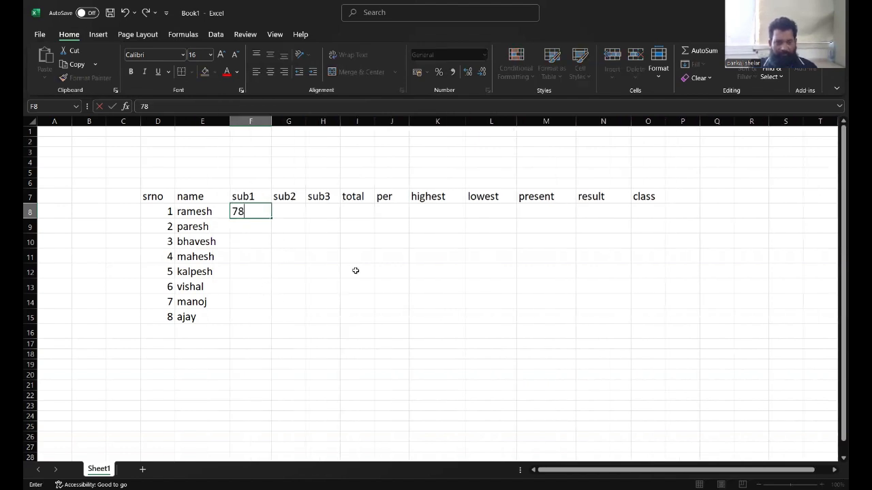
key("Return")
type("76")
key("Return")
type("67")
key("Return")
type("56")
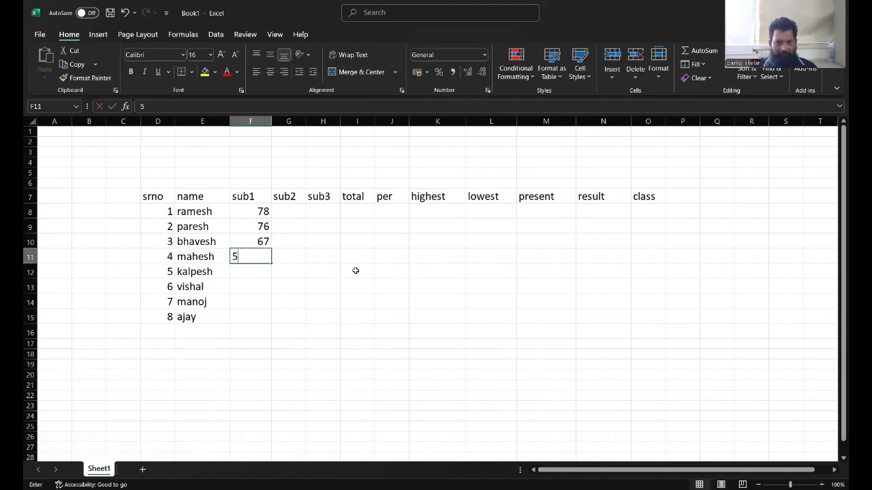
key("Return")
type("60")
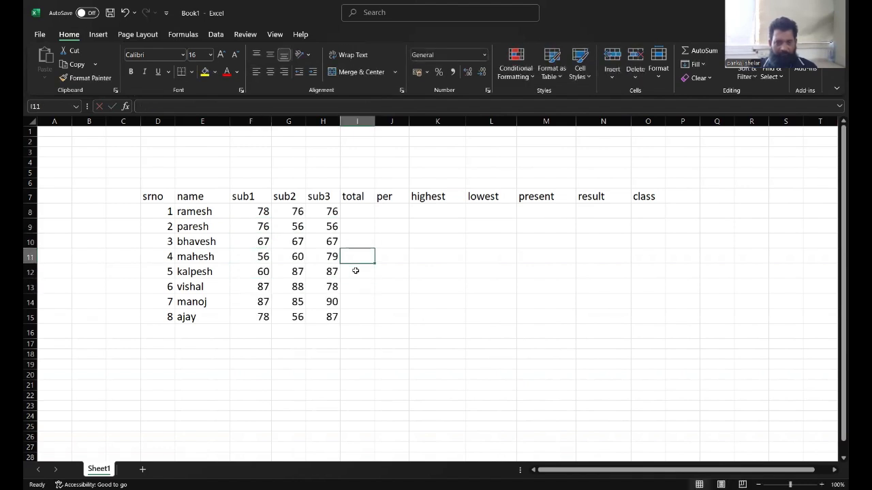
key("Up")
key("Up")
key("Up")
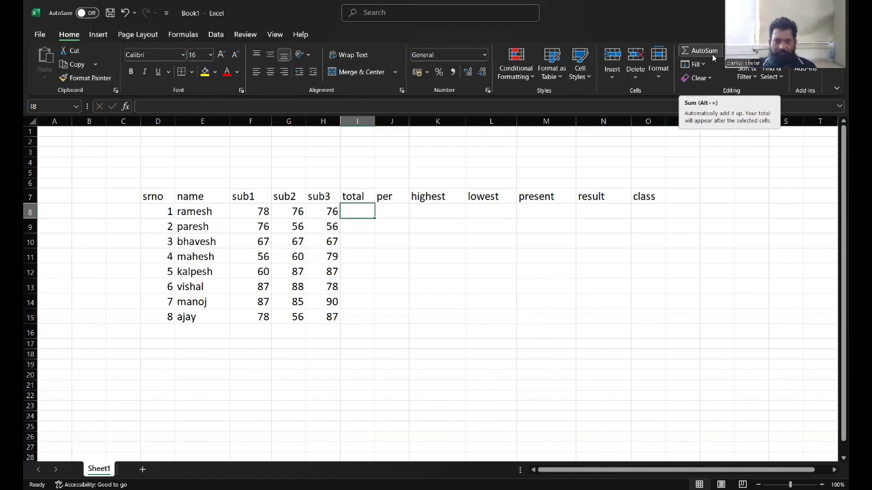
left_click(163, 107)
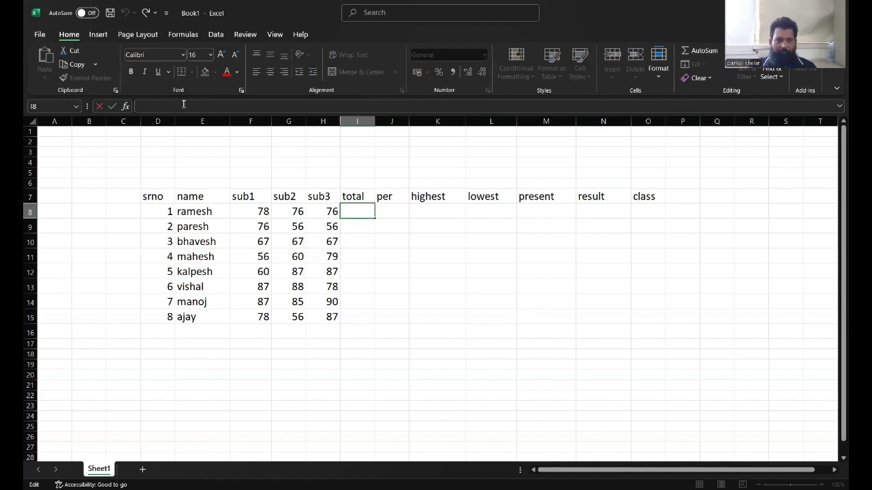
left_click(126, 109)
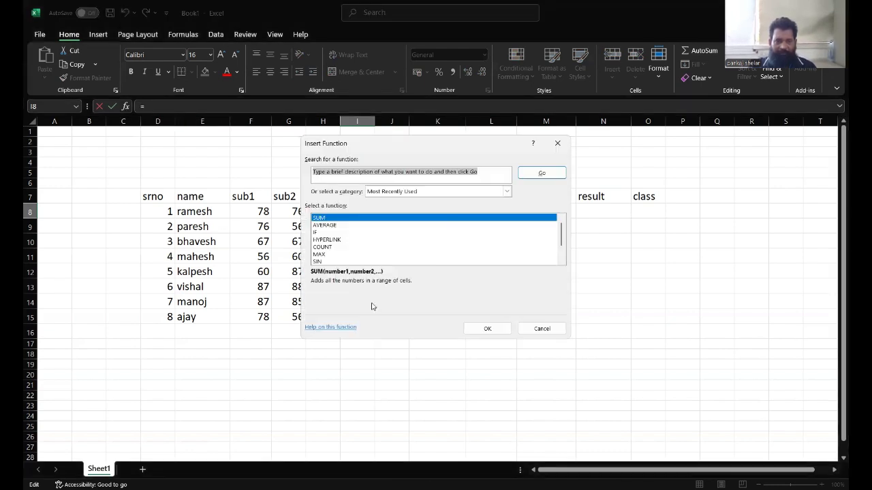
left_click(542, 329)
key("Escape")
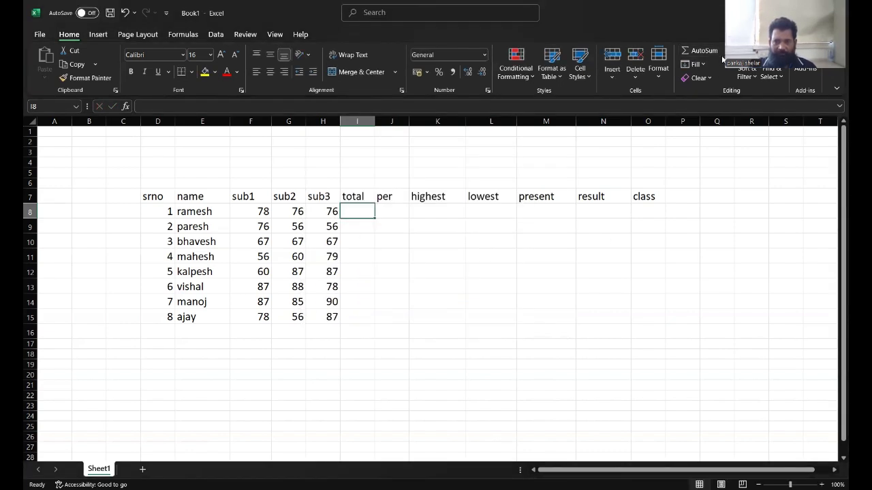
key("alt+Tab")
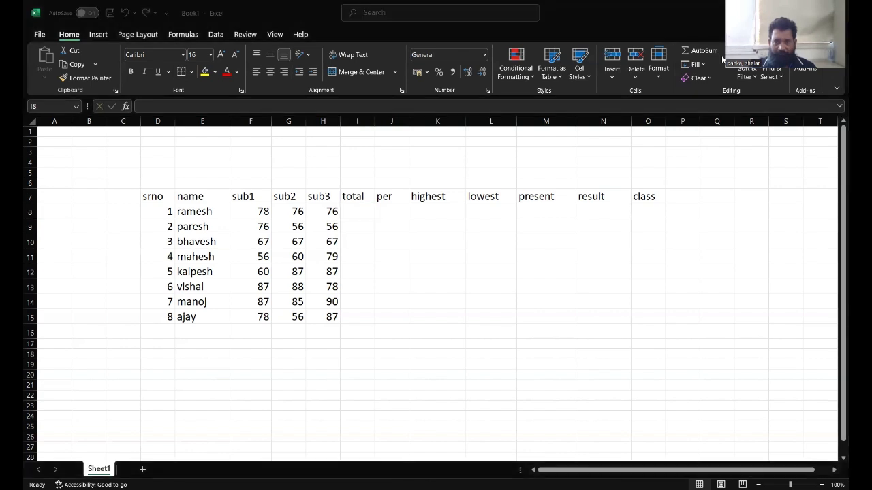
key("alt+Tab")
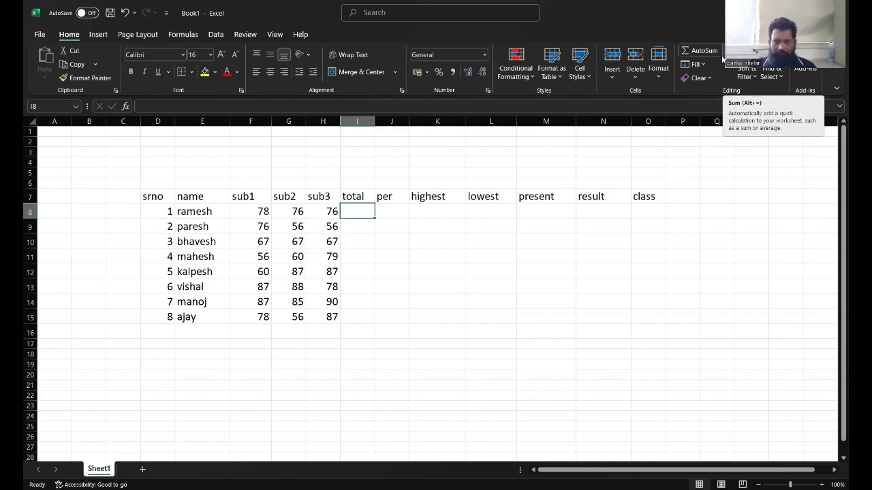
left_click(722, 52)
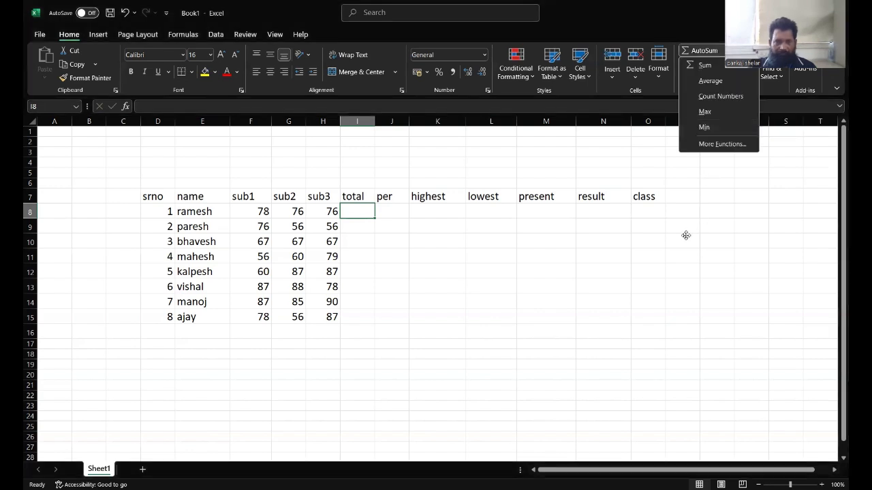
left_click(416, 186)
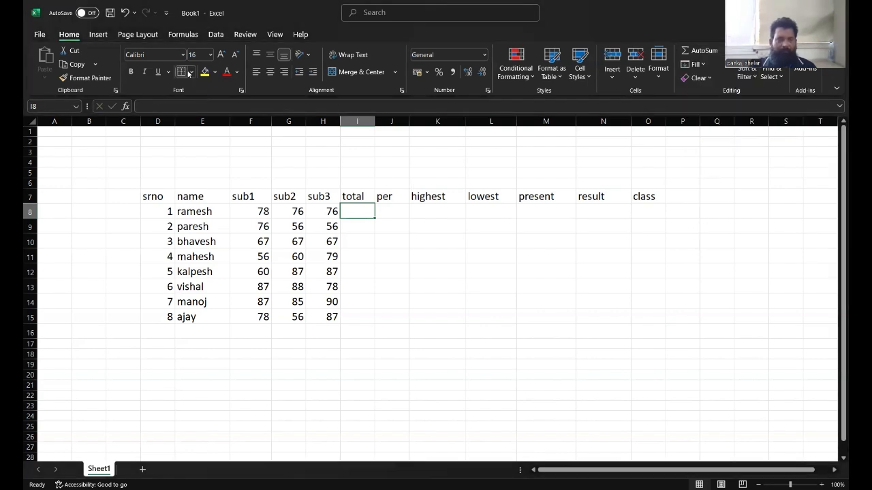
left_click(182, 35)
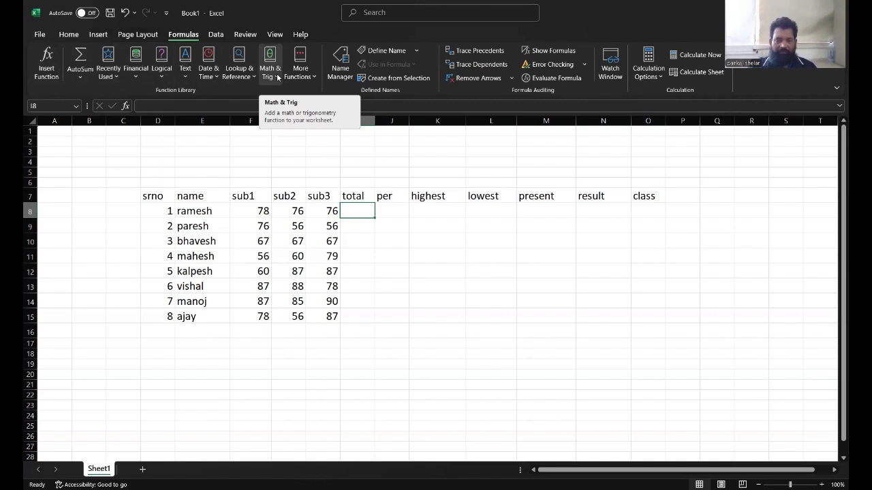
left_click(68, 34)
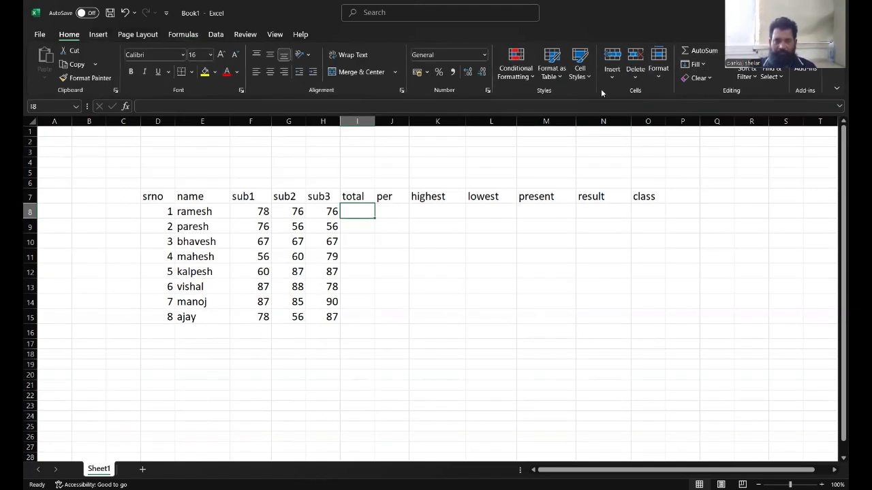
left_click(203, 107)
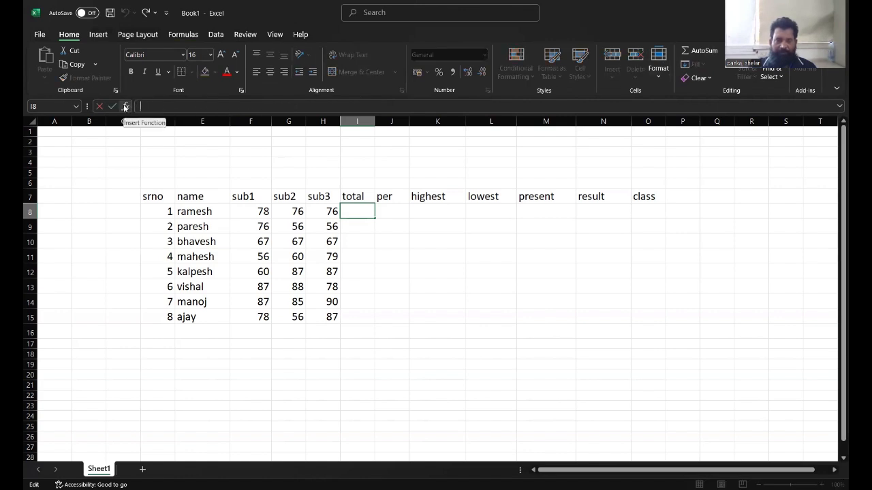
left_click(188, 35)
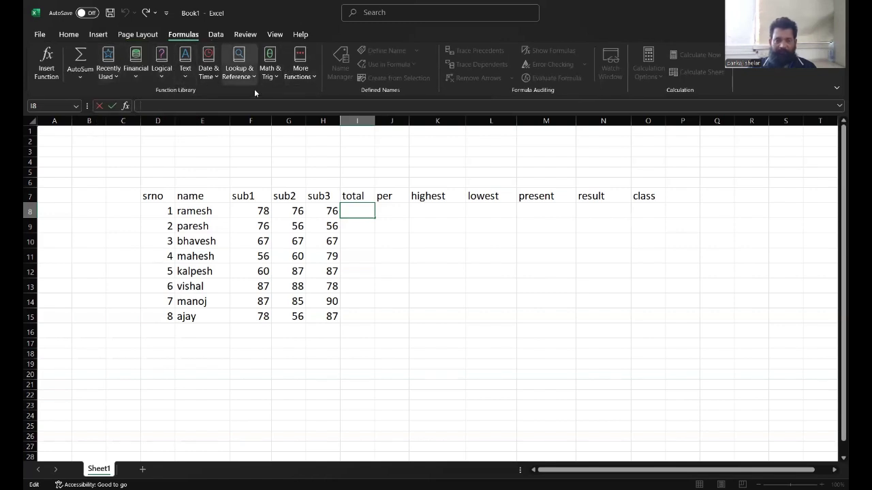
left_click(69, 38)
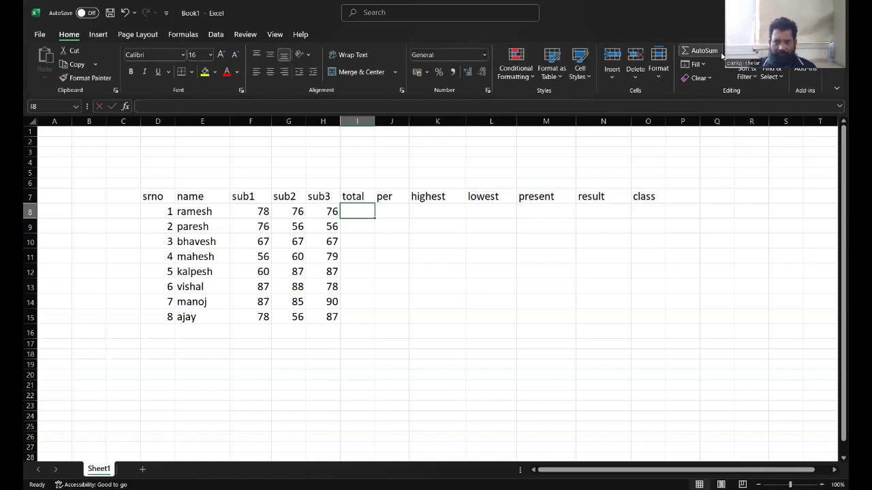
Calculate each student's total with AutoSum as =SUM(F8:H8) and fill the formula down to row 15.
left_click(701, 51)
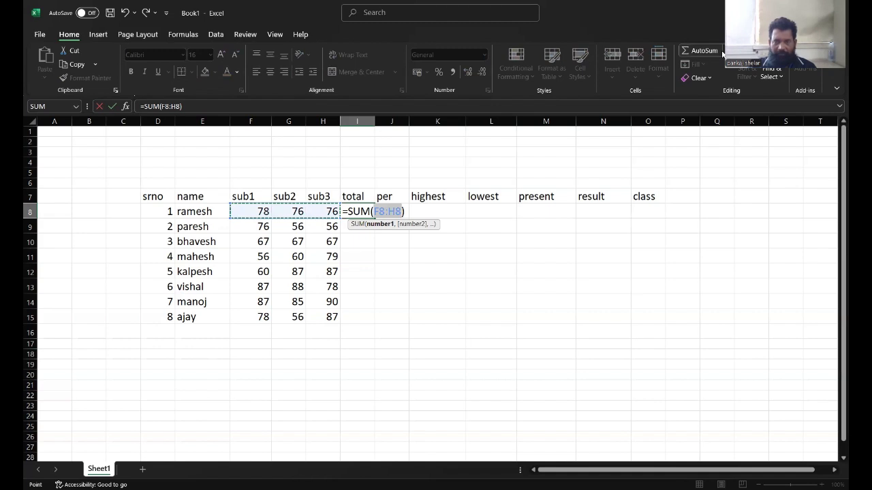
left_click(723, 53)
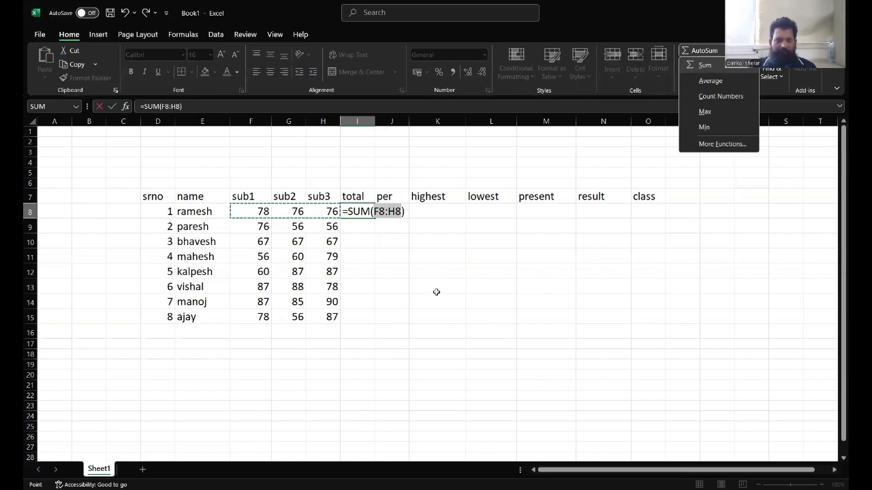
left_click(359, 208)
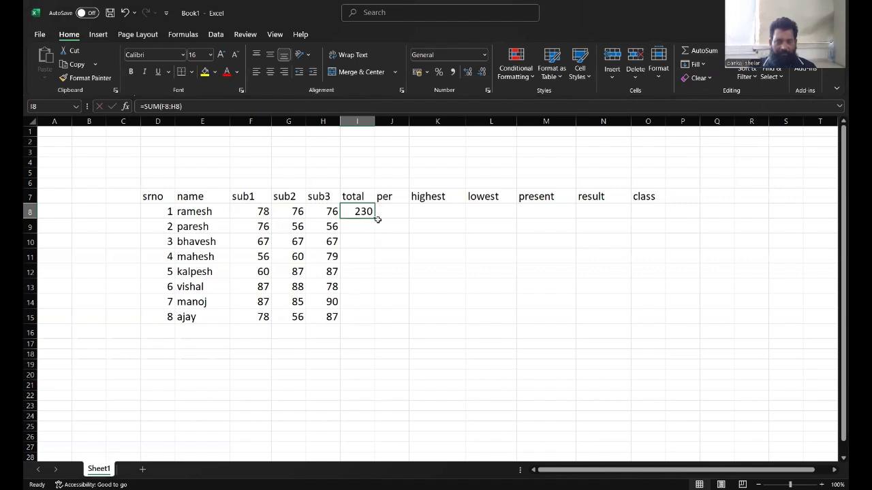
left_click(403, 228)
left_click(359, 211)
left_click_drag(373, 217, 370, 317)
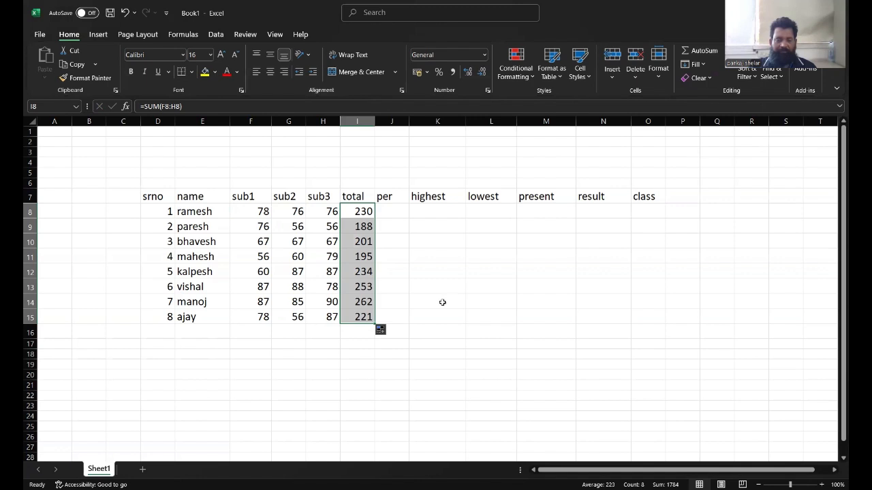
left_click(399, 280)
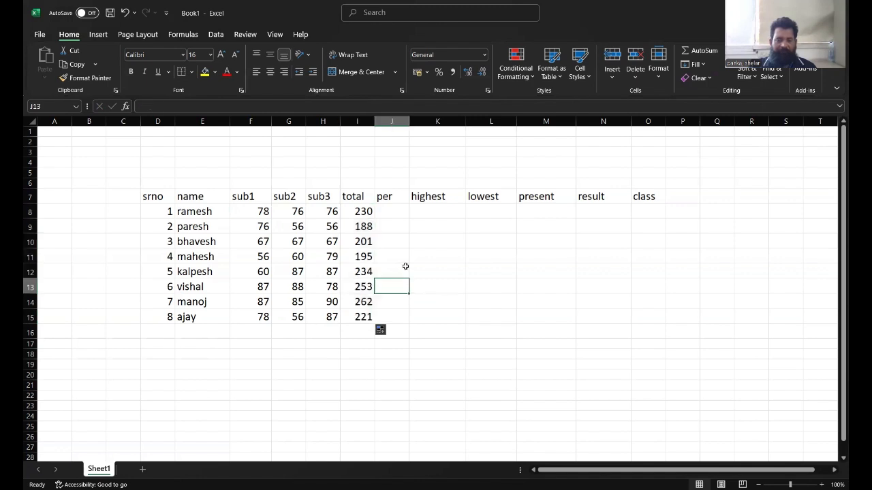
left_click(359, 212)
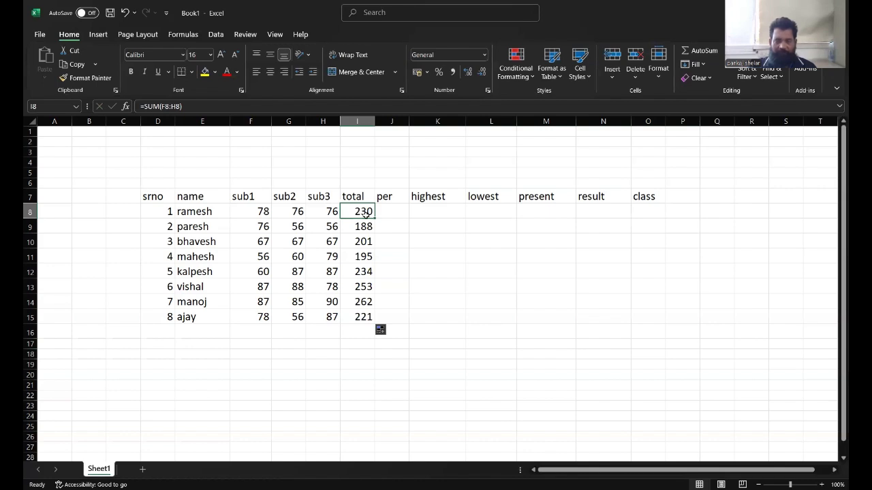
left_click_drag(374, 218, 374, 326)
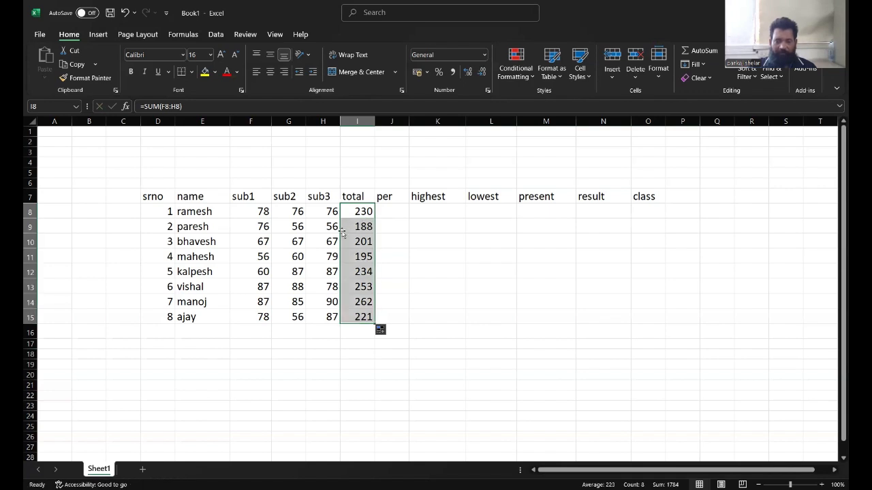
Widen the per column and calculate each student's percentage as =AVERAGE(F8:H8), filled down to row 15.
left_click(389, 210)
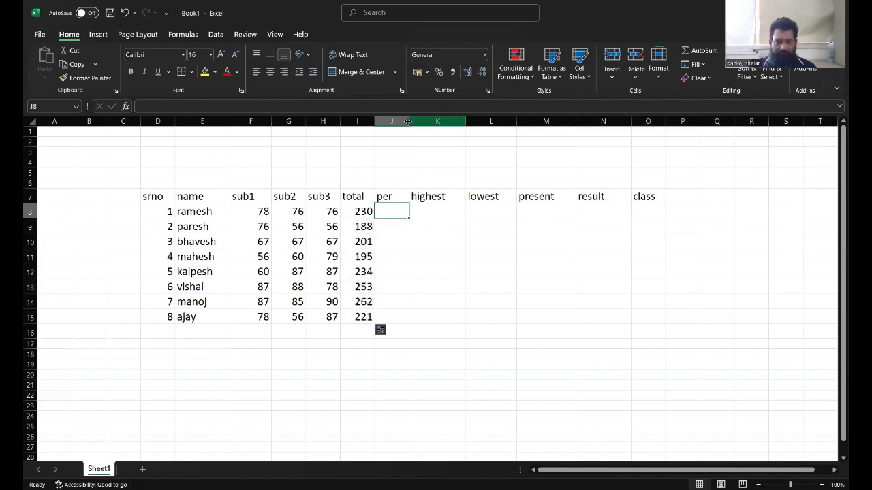
left_click_drag(407, 121, 410, 121)
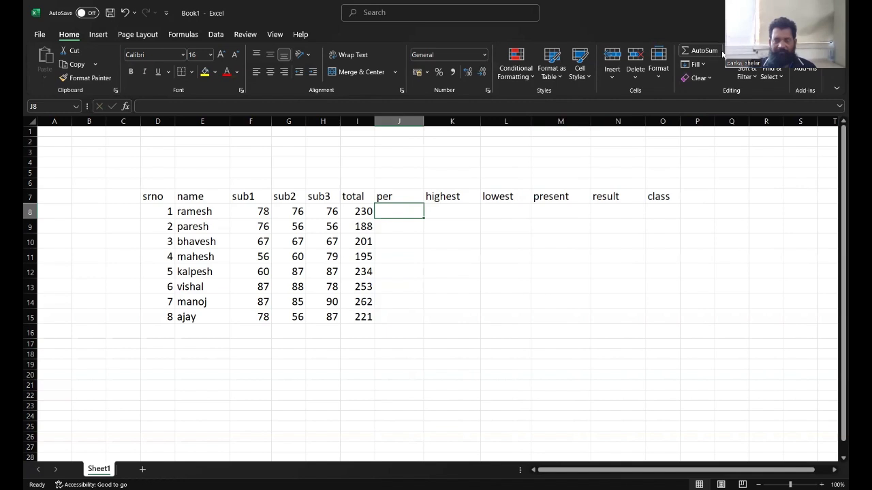
left_click(722, 52)
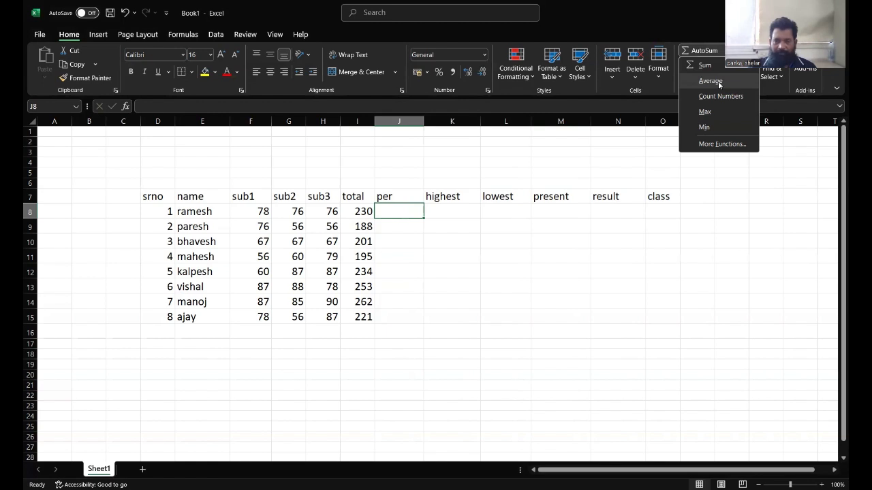
left_click(718, 81)
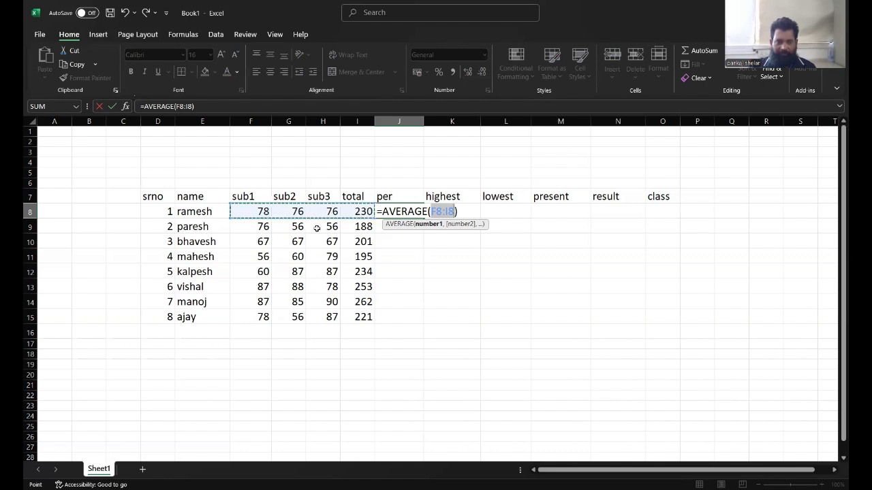
left_click(243, 211)
left_click_drag(261, 212, 319, 214)
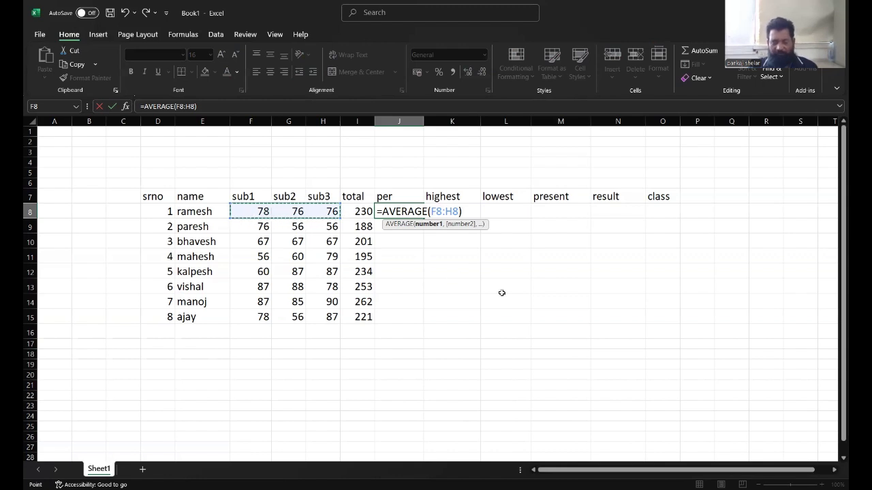
key("Return")
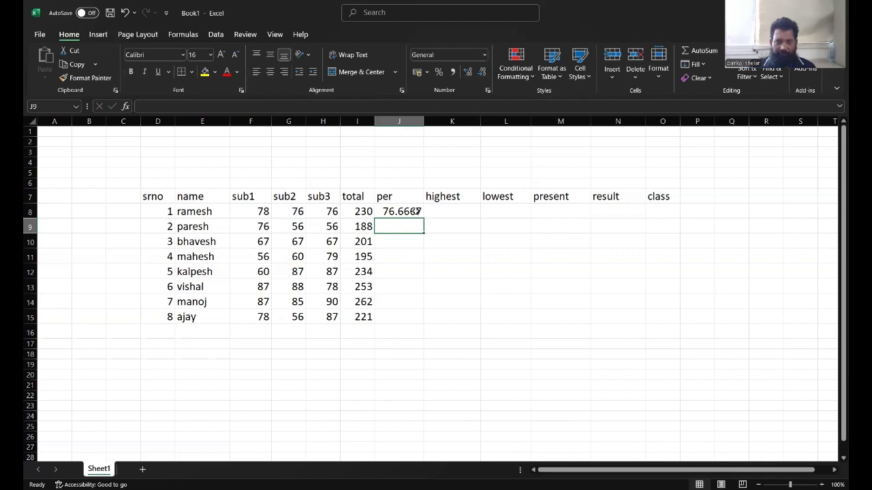
left_click(417, 212)
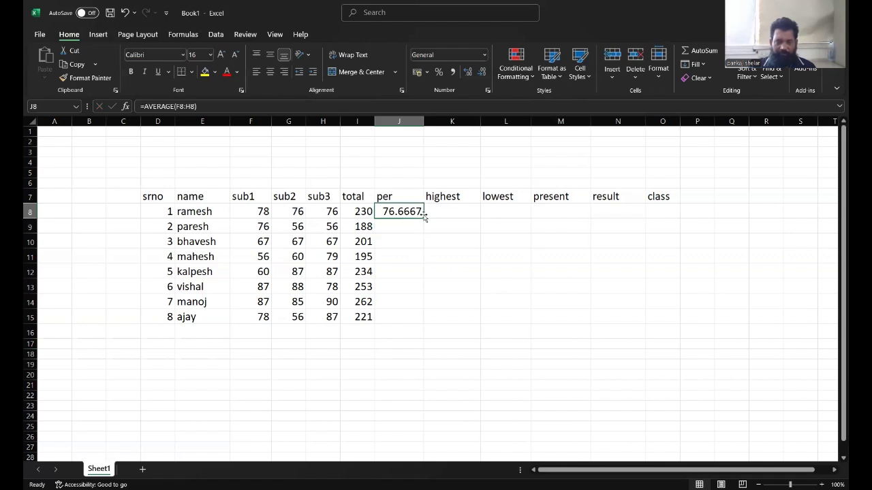
left_click_drag(422, 262, 418, 320)
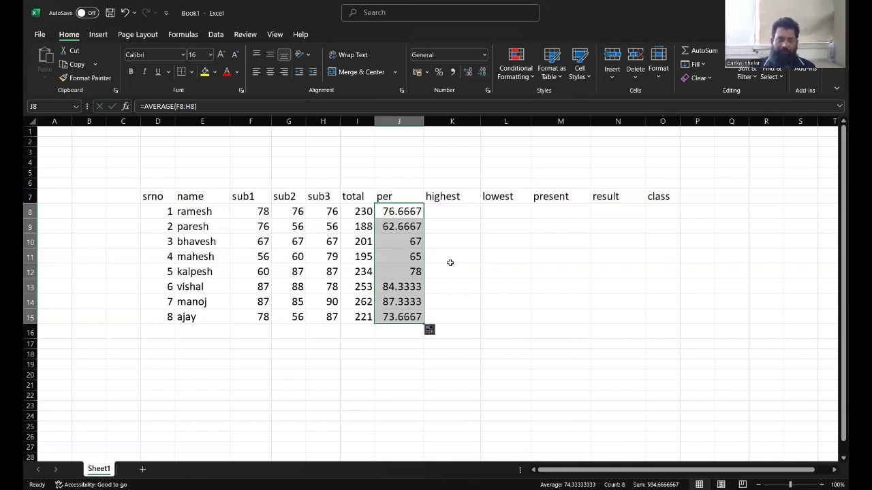
Calculate each student's highest mark as =MAX(F8:H8) in the highest column, filled down to row 15.
left_click(451, 211)
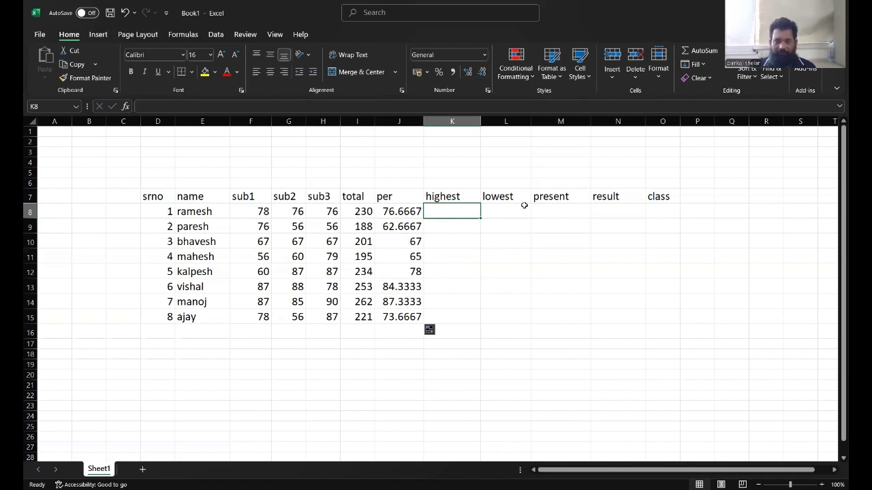
left_click(720, 54)
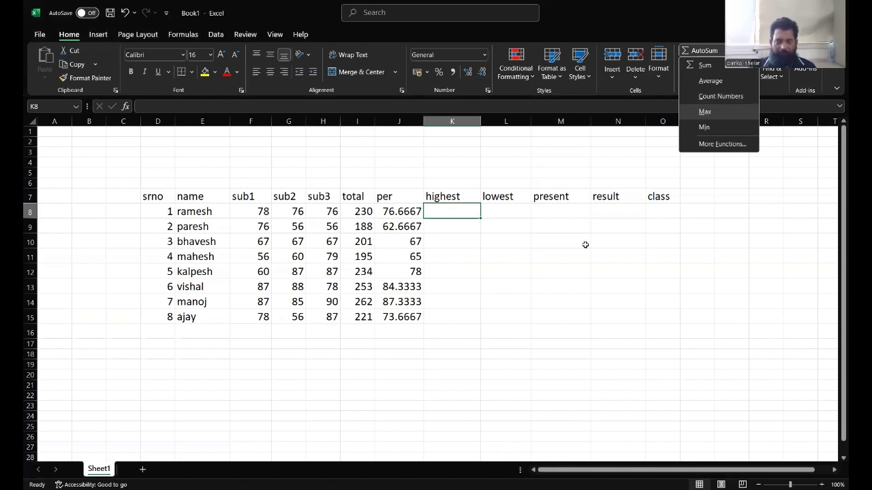
key("Return")
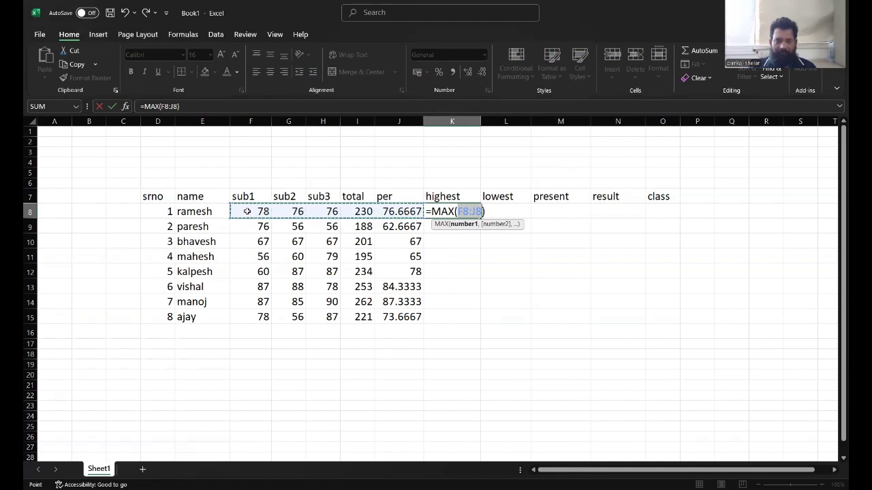
left_click_drag(248, 211, 321, 213)
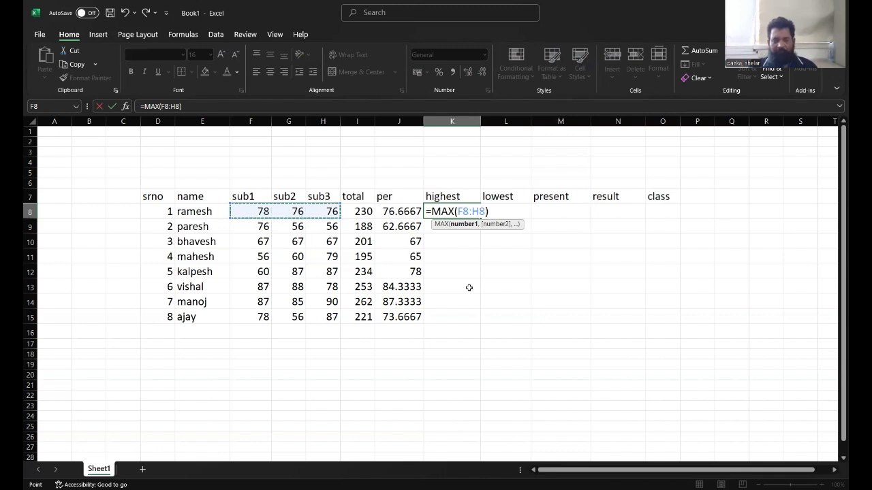
key("Return")
left_click(455, 211)
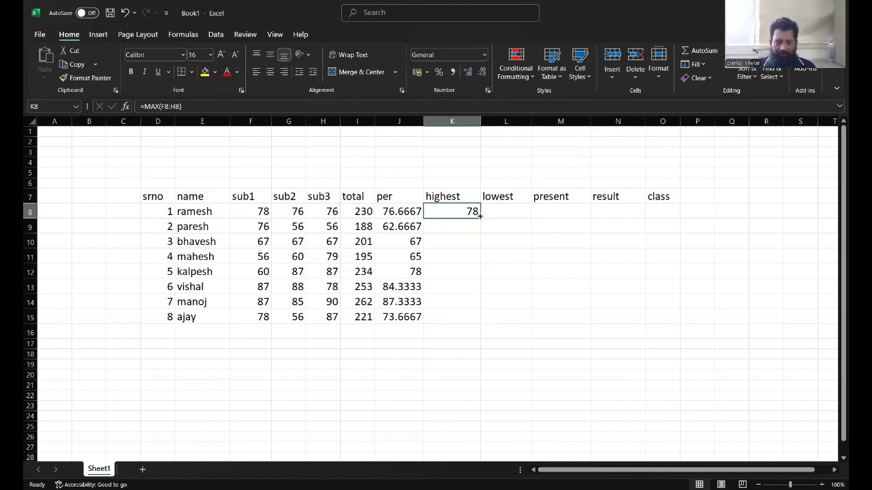
left_click_drag(480, 215, 479, 325)
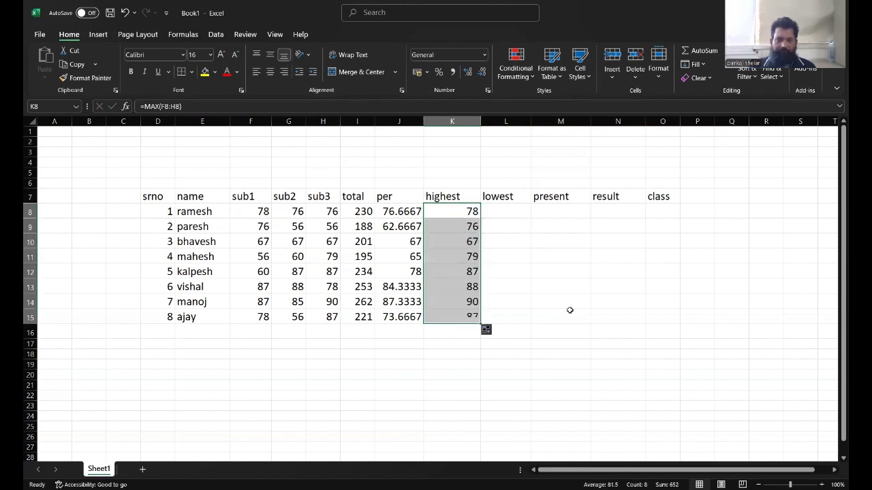
Calculate each student's lowest mark as =MIN(F8:H8) in the lowest column, filled down to row 15.
left_click(515, 211)
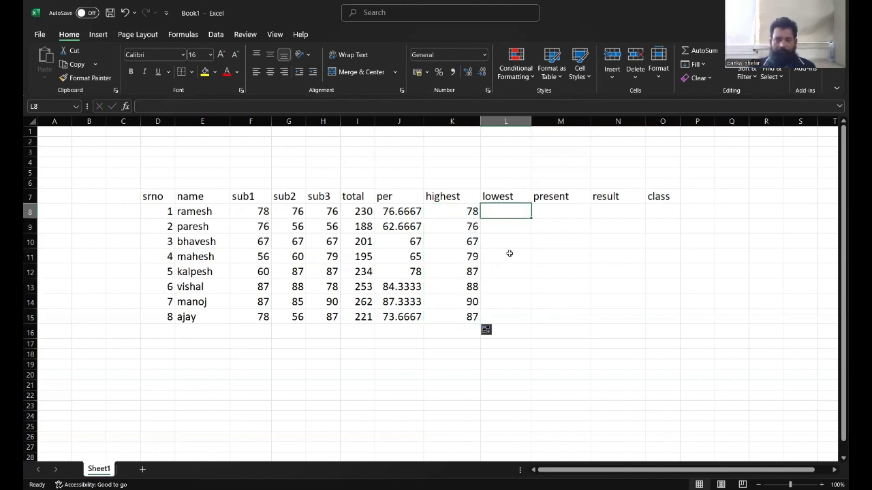
left_click(715, 53)
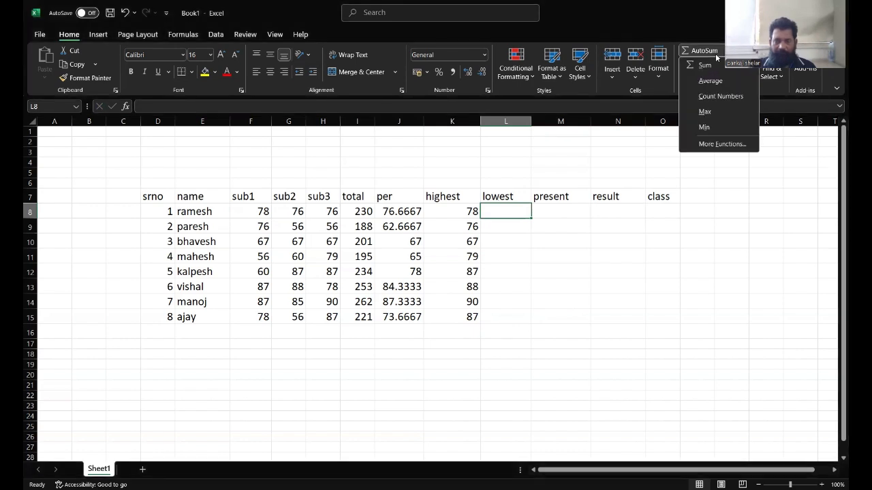
left_click(713, 129)
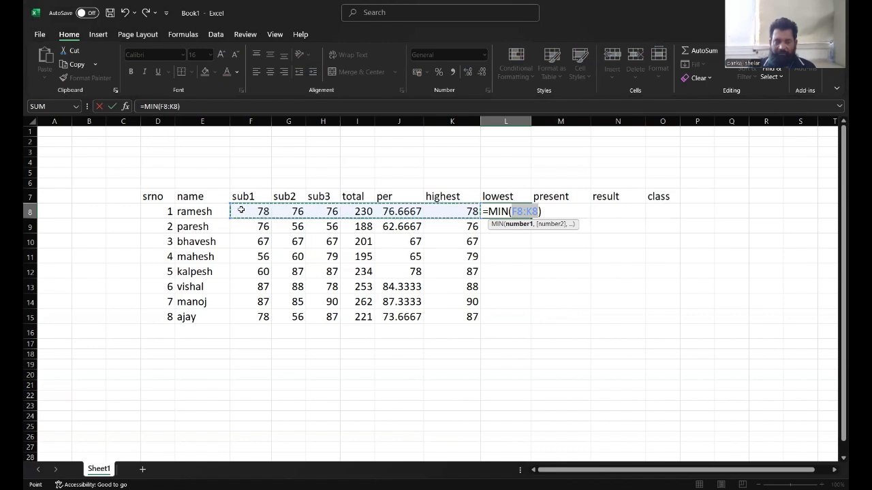
left_click_drag(241, 210, 316, 212)
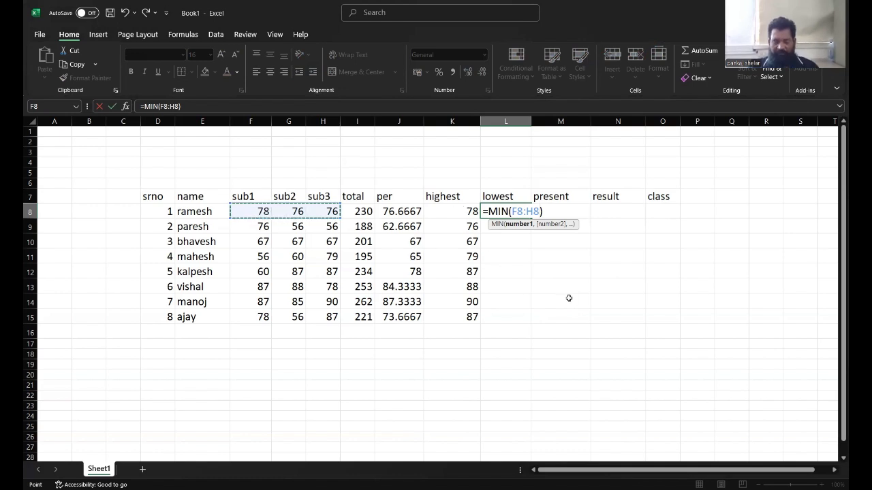
key("Return")
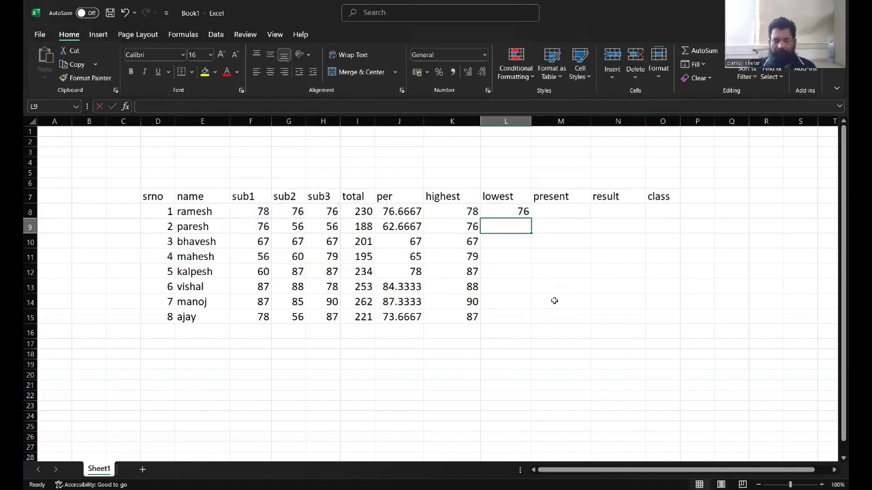
left_click(510, 211)
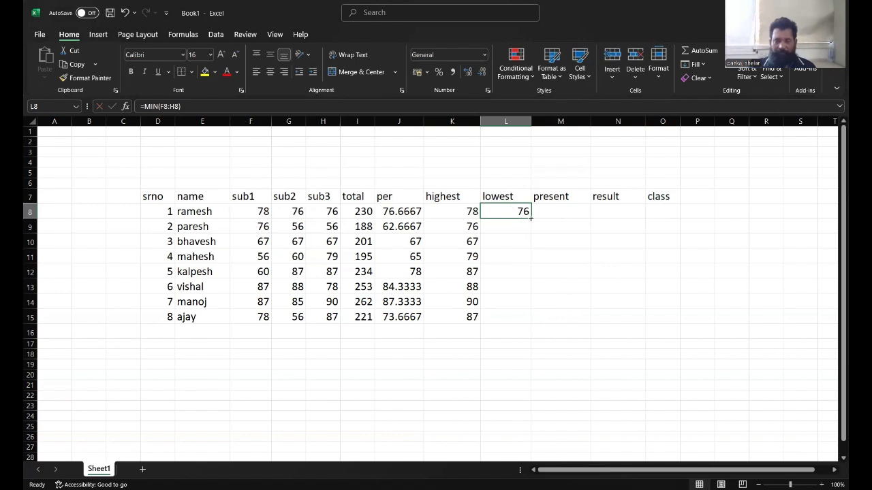
left_click_drag(532, 217, 526, 320)
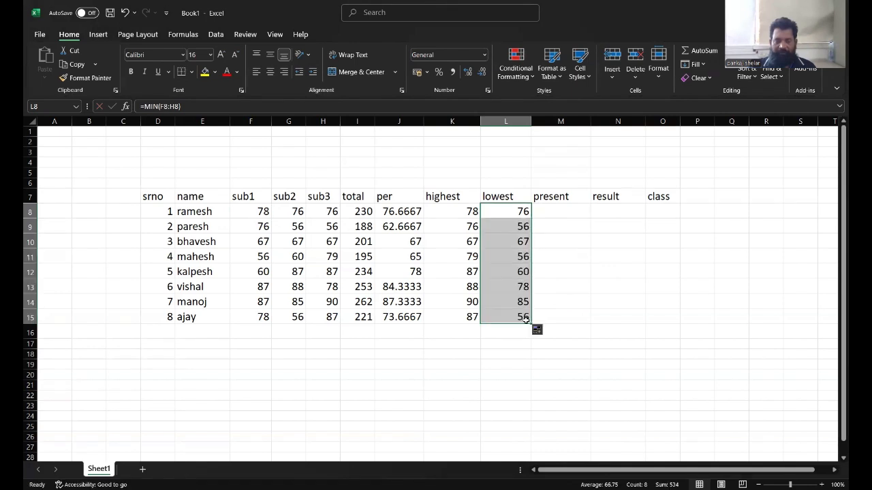
left_click(560, 210)
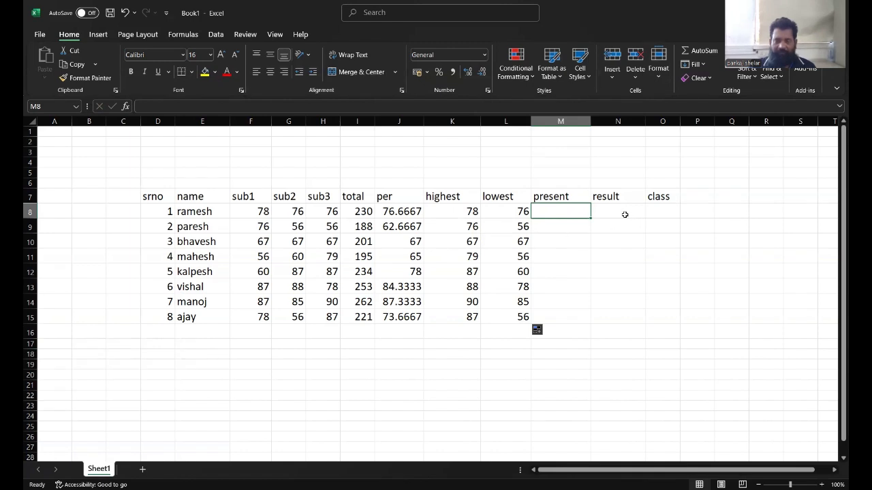
left_click(702, 51)
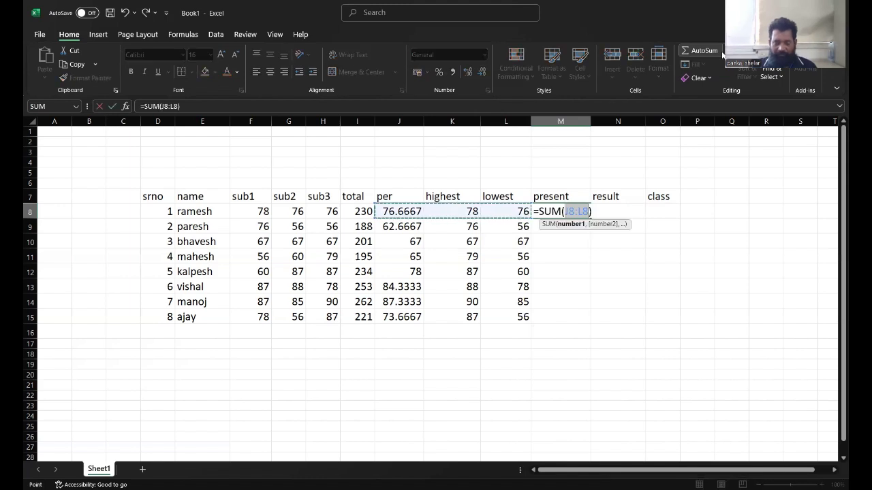
key("BackSpace")
key("BackSpace")
key("BackSpace")
key("BackSpace")
key("BackSpace")
key("BackSpace")
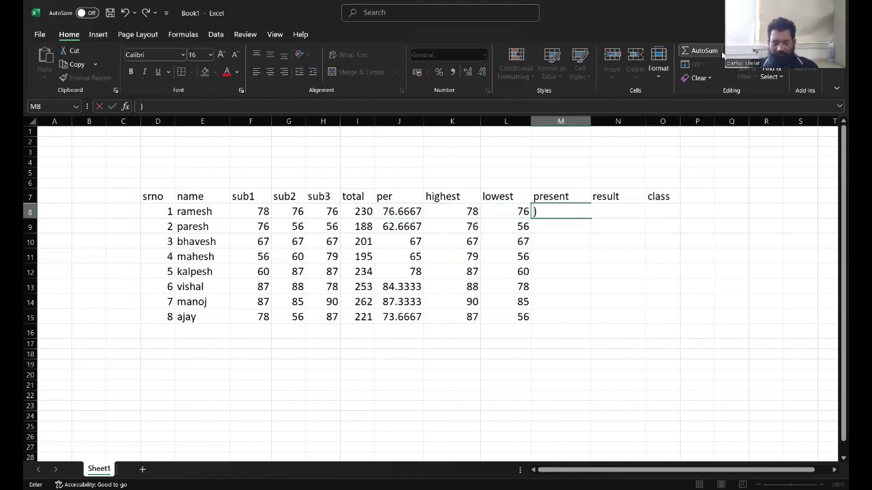
left_click(573, 239)
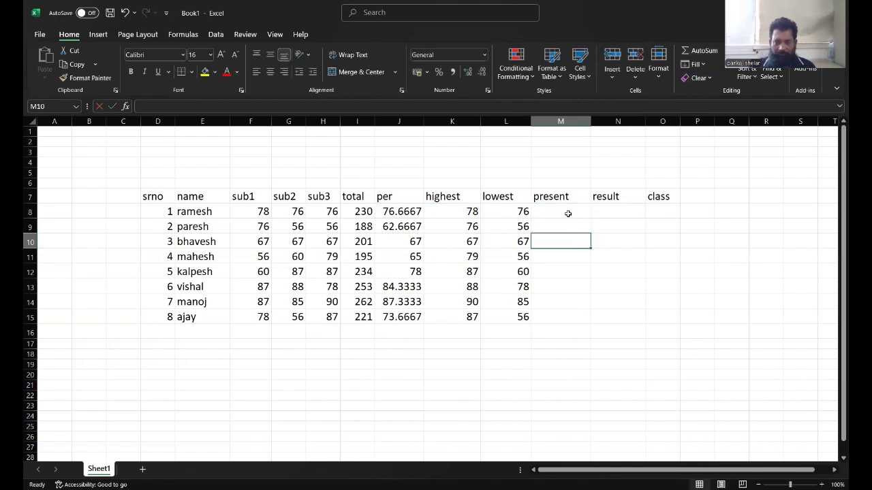
Count each student's present subjects as =COUNT(F8:H8) in the present column, filled down to row 15.
left_click(569, 211)
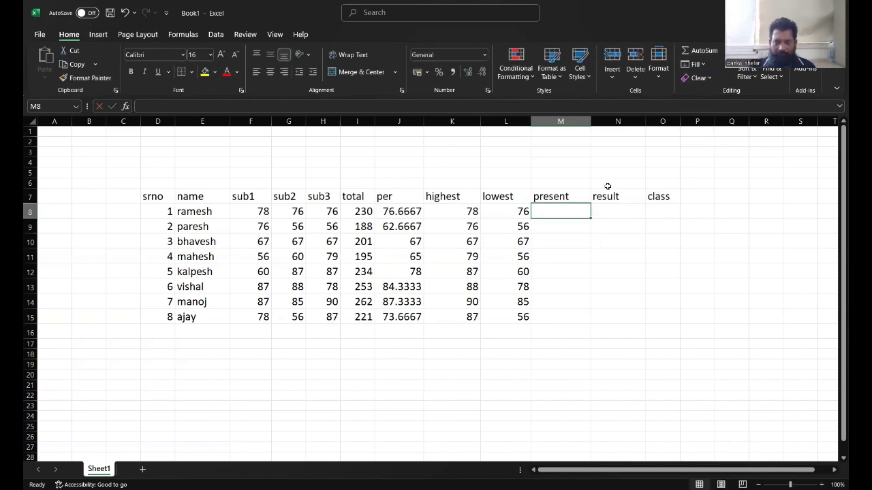
left_click(720, 52)
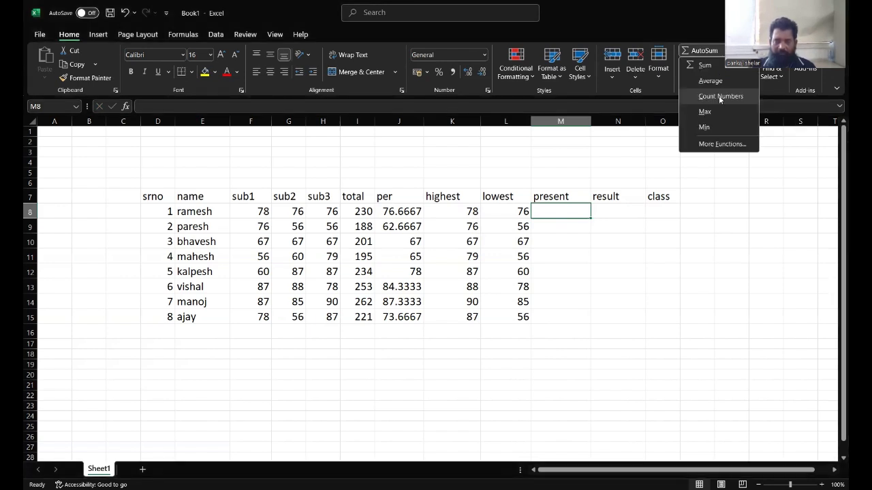
left_click(721, 97)
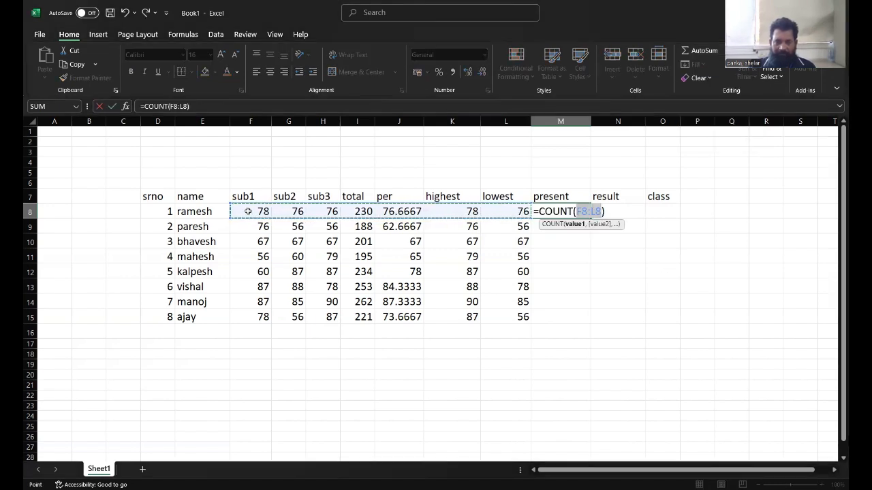
left_click_drag(247, 212, 312, 212)
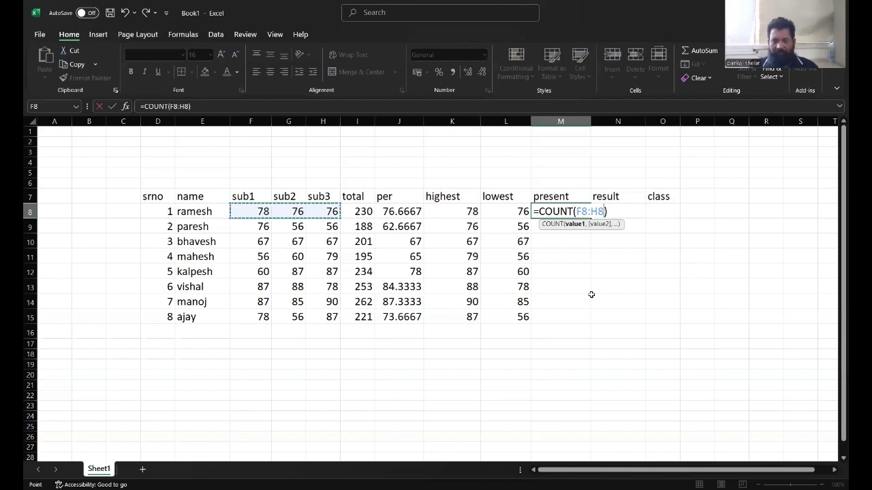
key("Return")
left_click(562, 208)
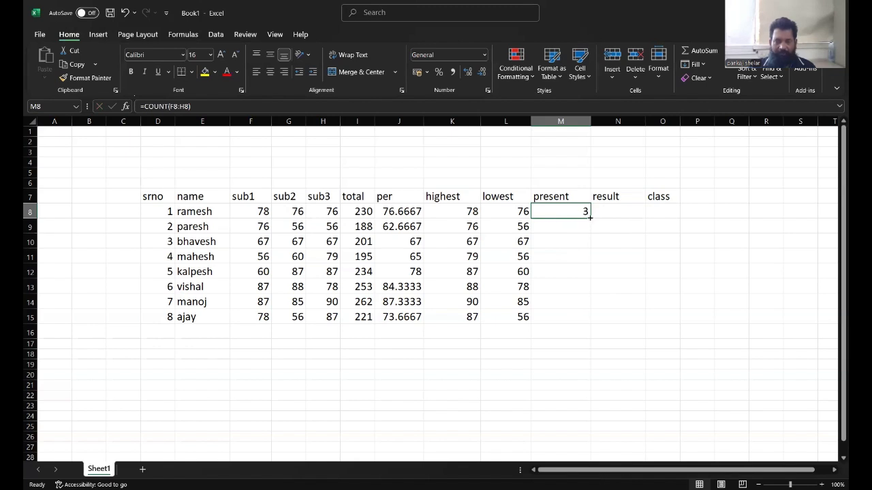
left_click_drag(586, 218, 584, 324)
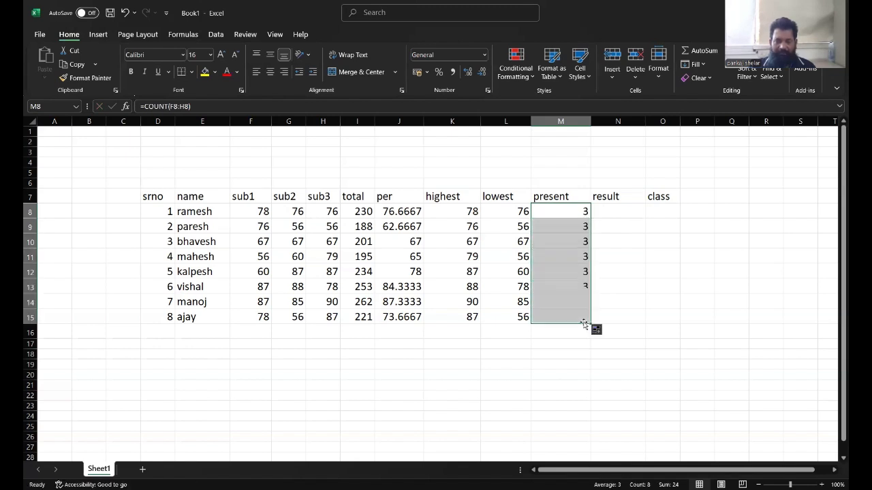
Clear ramesh's sub2 mark and enter ab in its place to test the present count.
left_click(557, 212)
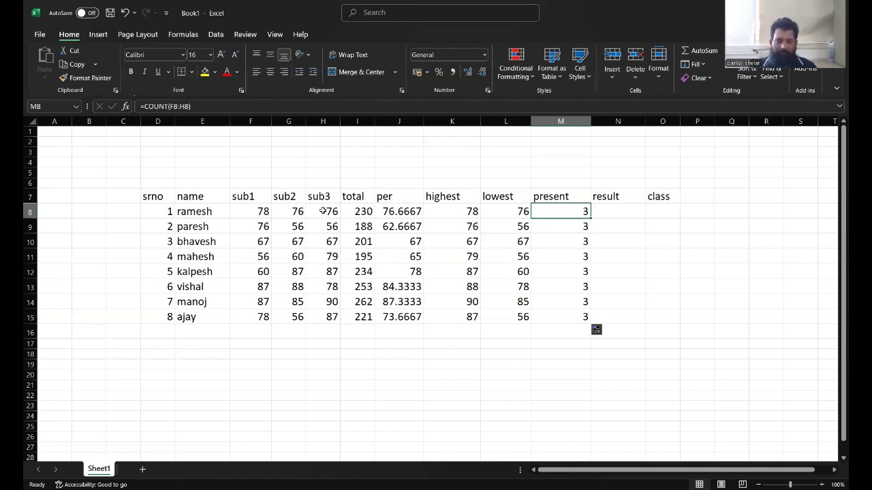
left_click(287, 211)
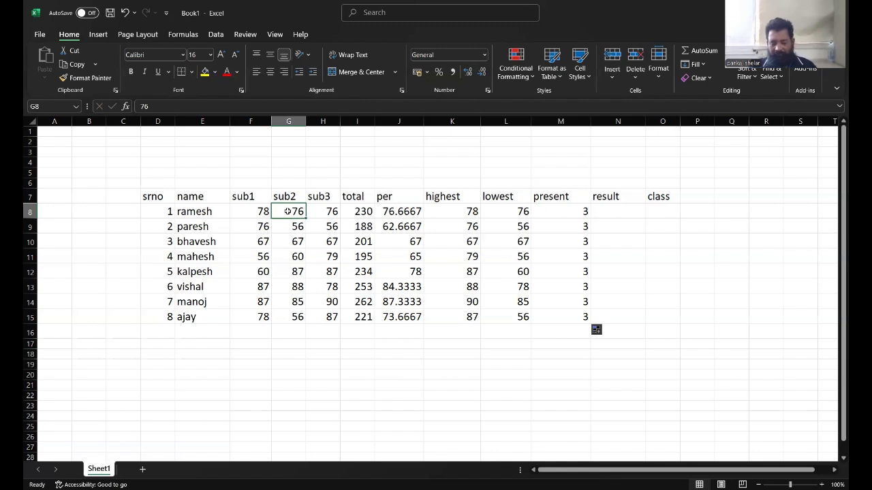
key("Delete")
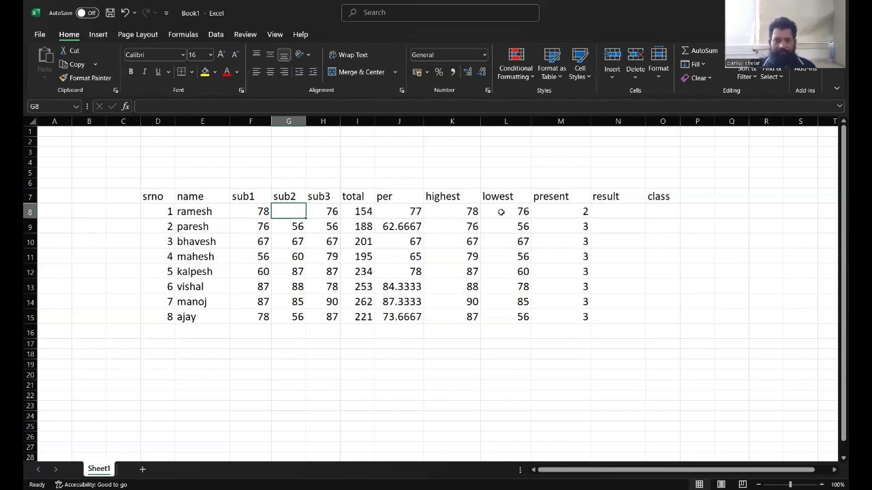
left_click(565, 211)
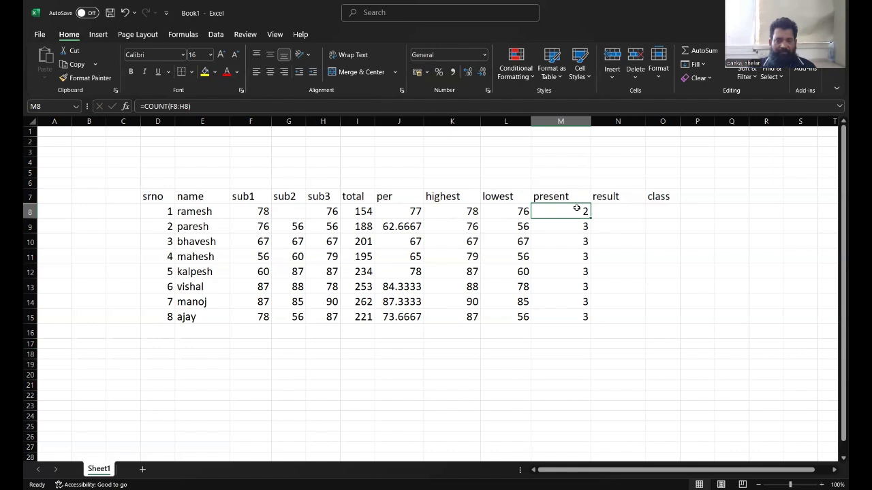
left_click(289, 210)
type("a")
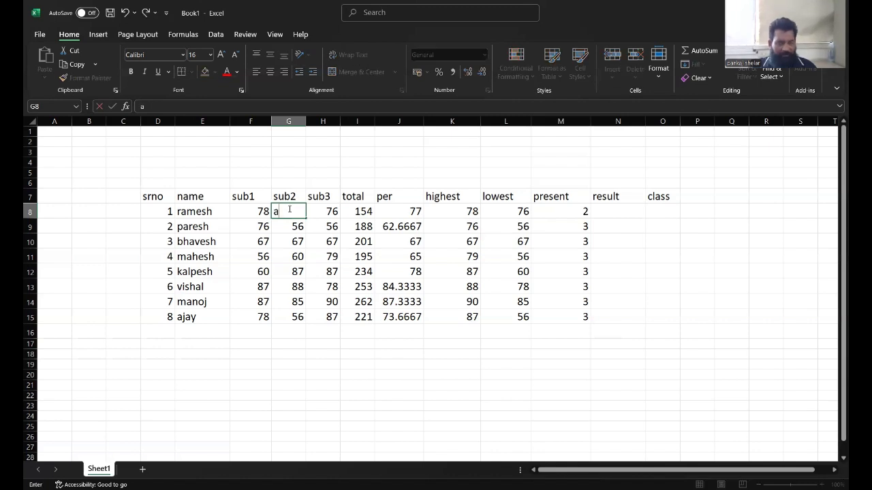
type("b")
left_click(308, 225)
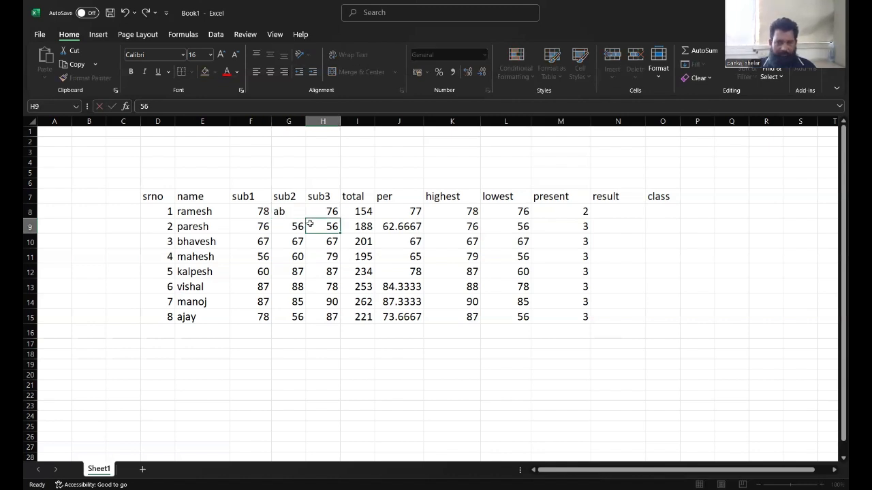
Enter 0 as ramesh's sub2 mark.
left_click(290, 212)
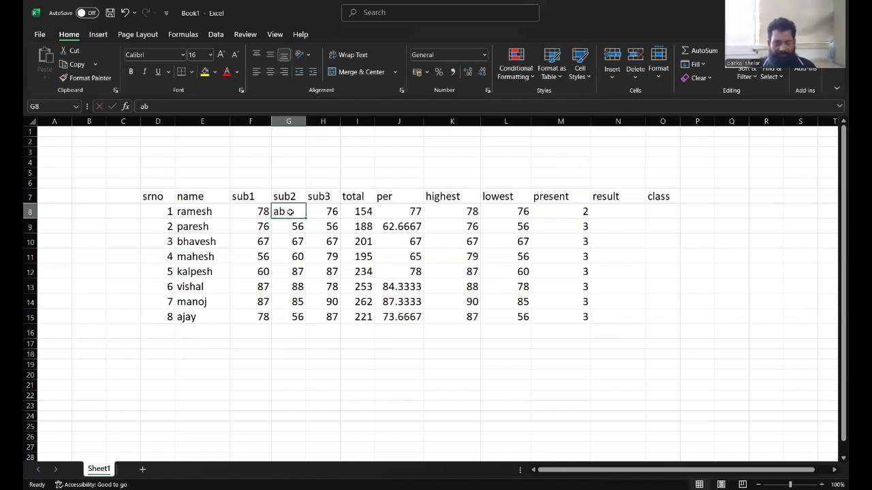
type("0")
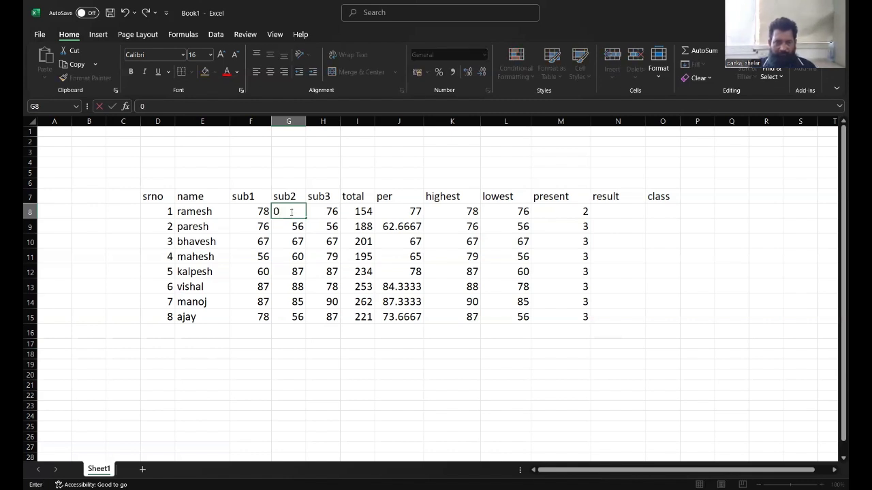
key("Return")
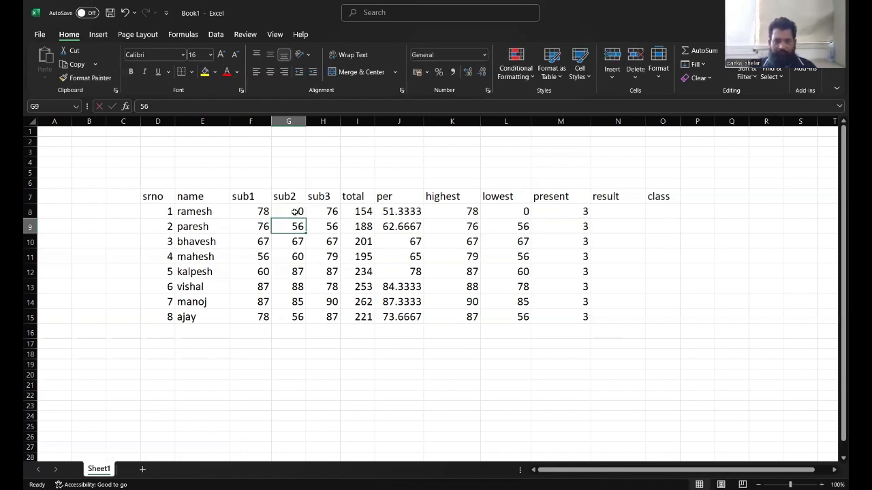
left_click(566, 214)
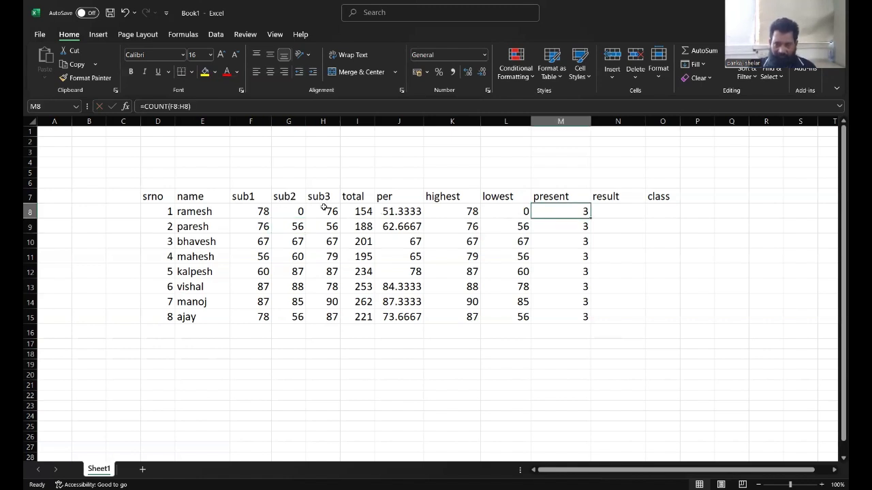
Set ramesh's sub2 mark to 90.
left_click(289, 210)
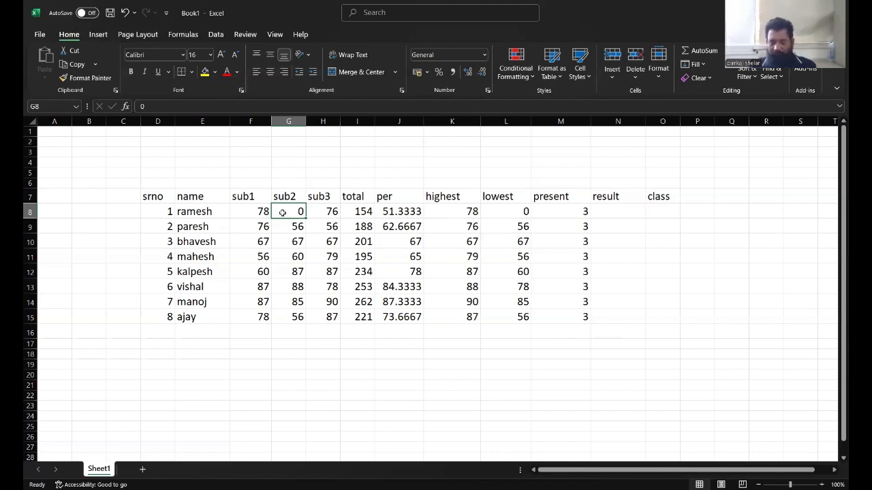
type("90")
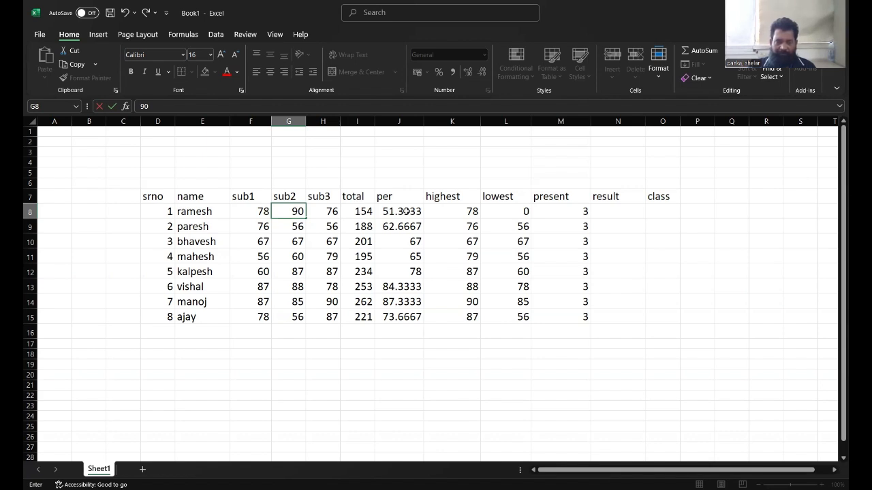
key("Return")
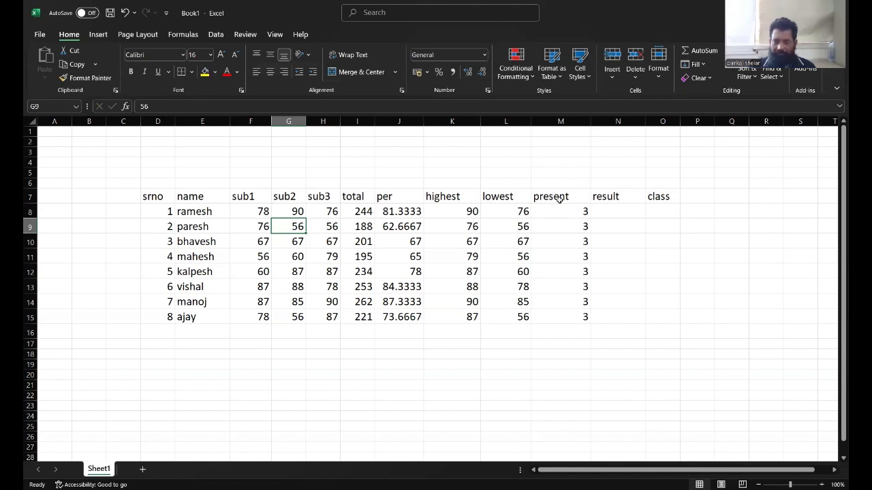
Insert an IF function into ramesh's result cell.
left_click(604, 210)
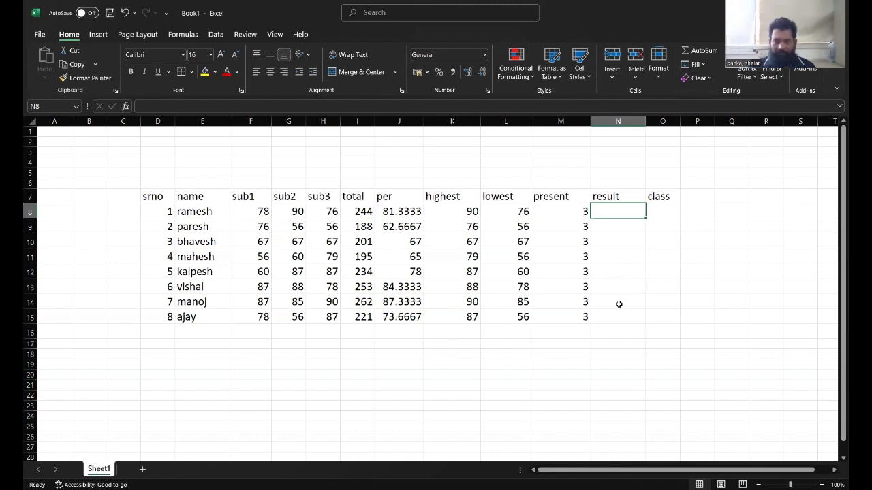
left_click(722, 54)
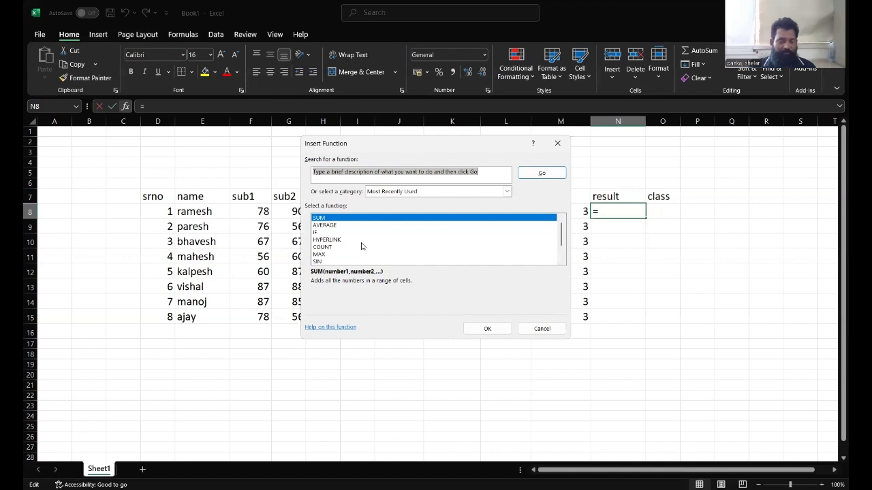
left_click(314, 233)
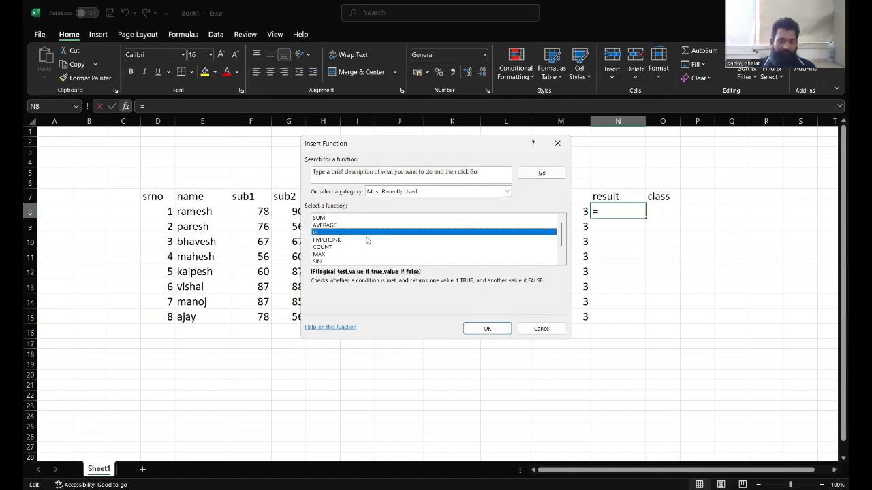
left_click(480, 328)
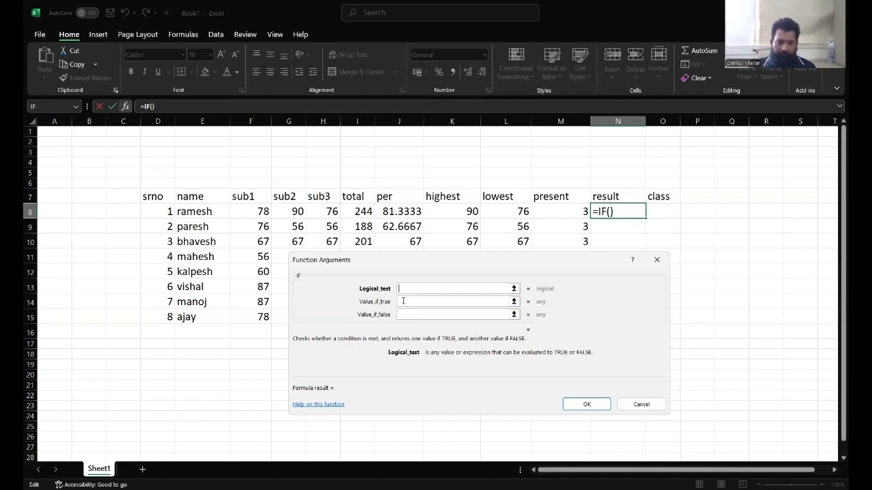
left_click(406, 301)
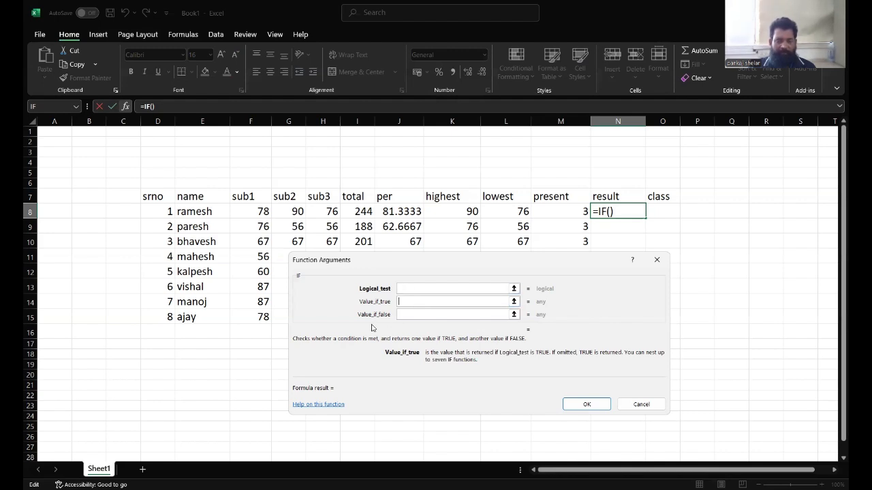
left_click(409, 315)
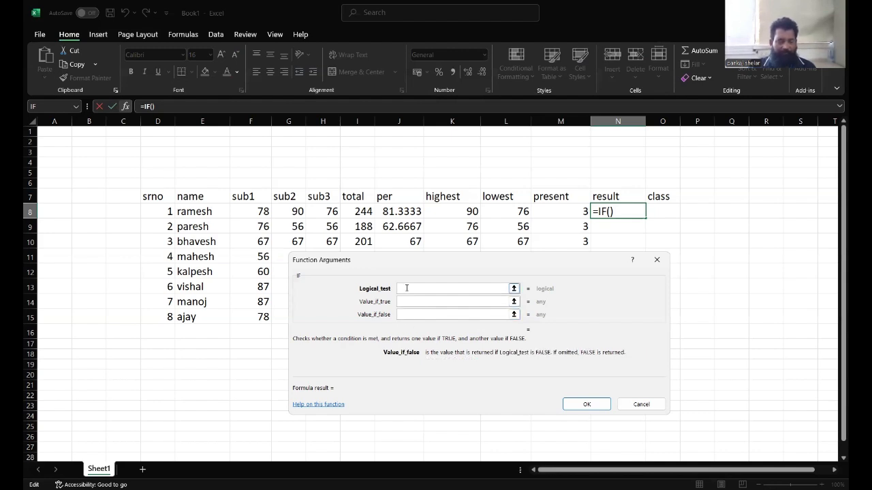
left_click(407, 288)
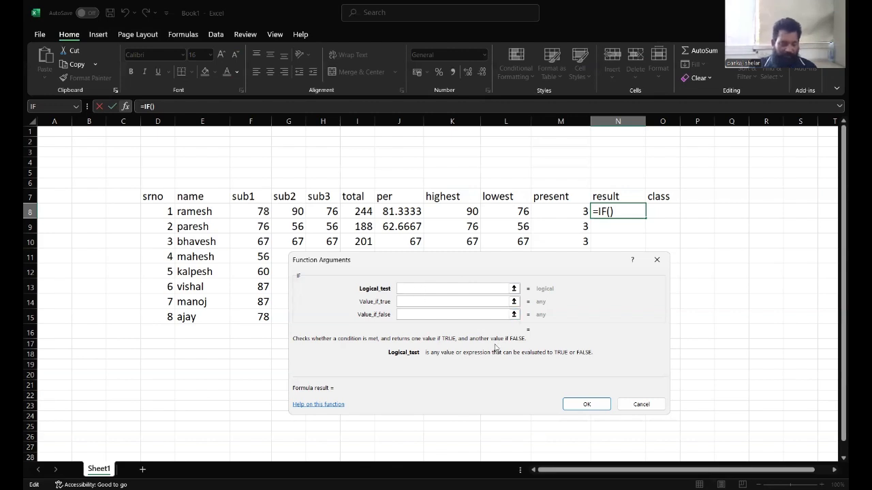
Set the IF logical test to or(F8<35,G8<35,H8<35) so any subject below 35 triggers it.
type("or")
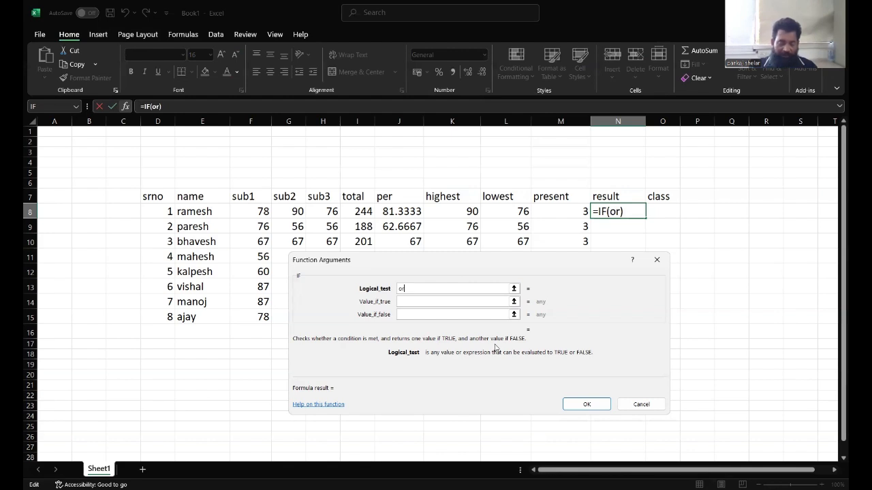
type("(")
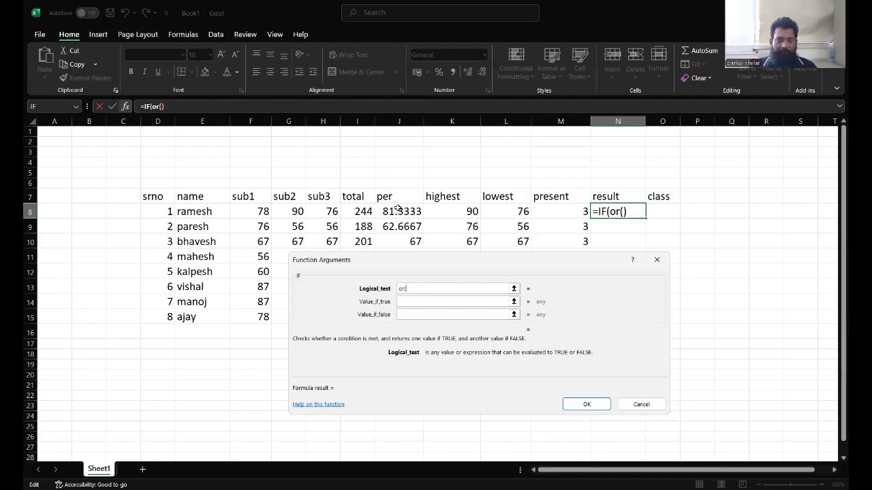
left_click(244, 211)
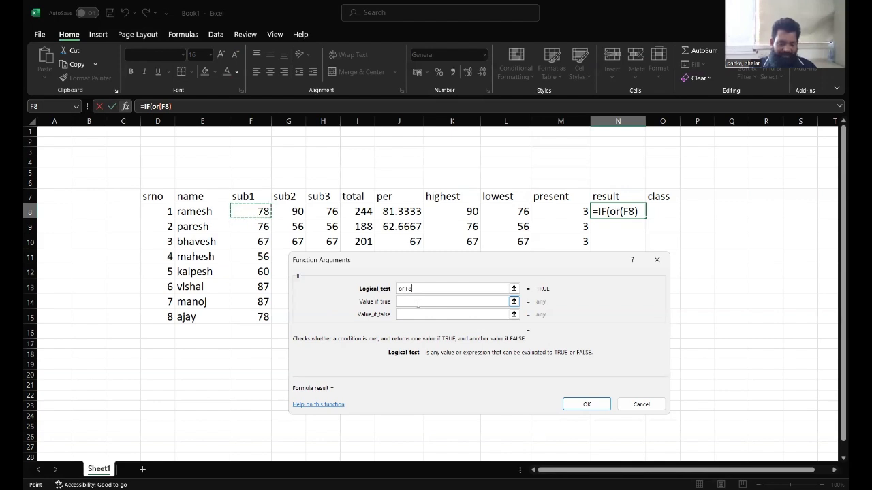
type("<")
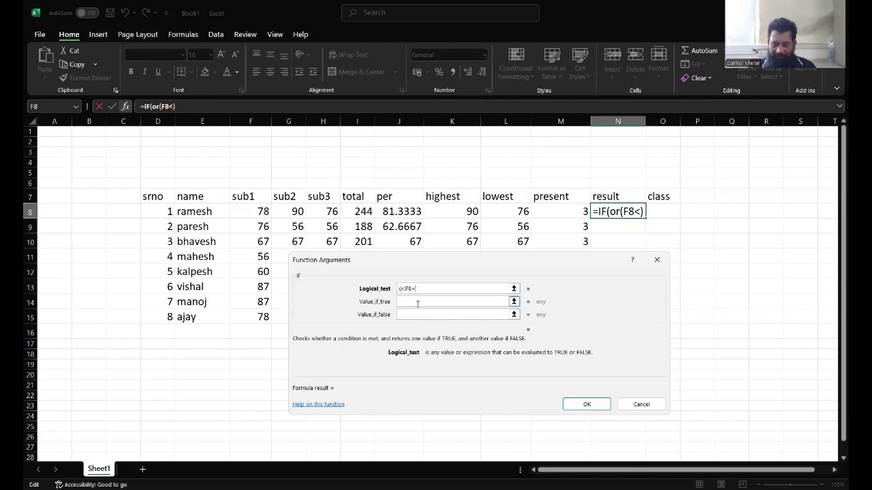
type("35")
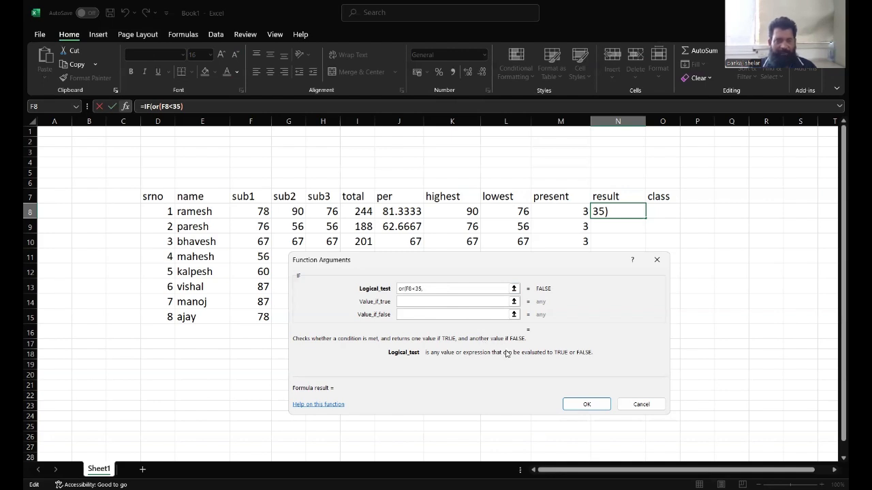
type(",")
key("BackSpace")
type(",")
left_click(285, 211)
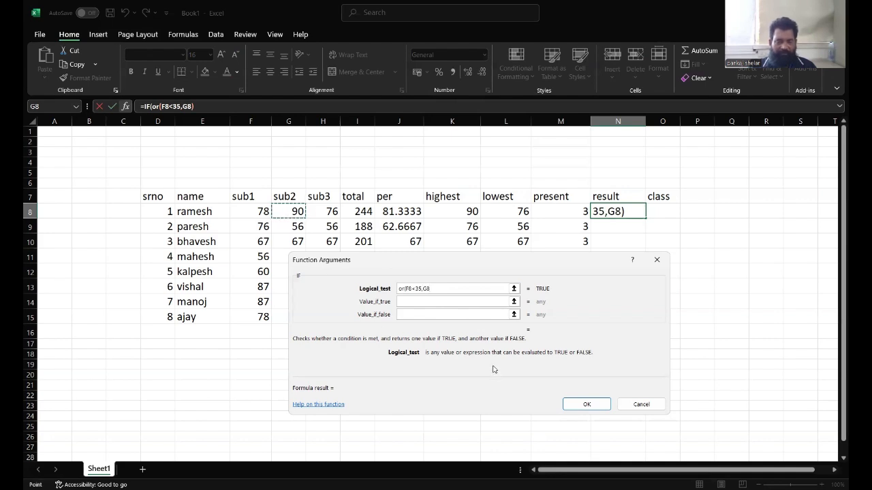
type("<35")
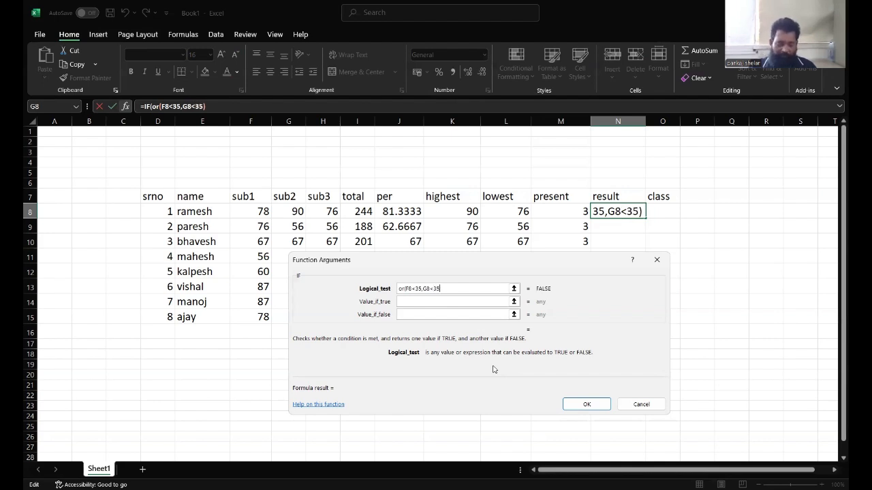
type(",")
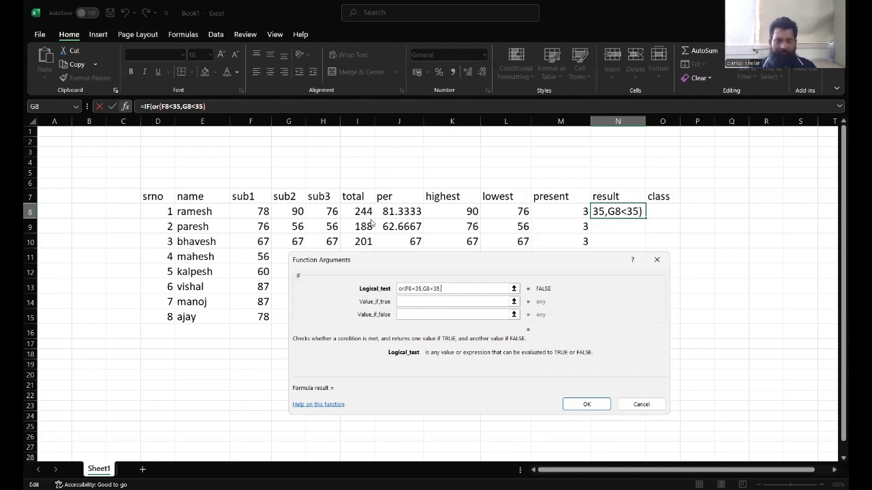
left_click(325, 212)
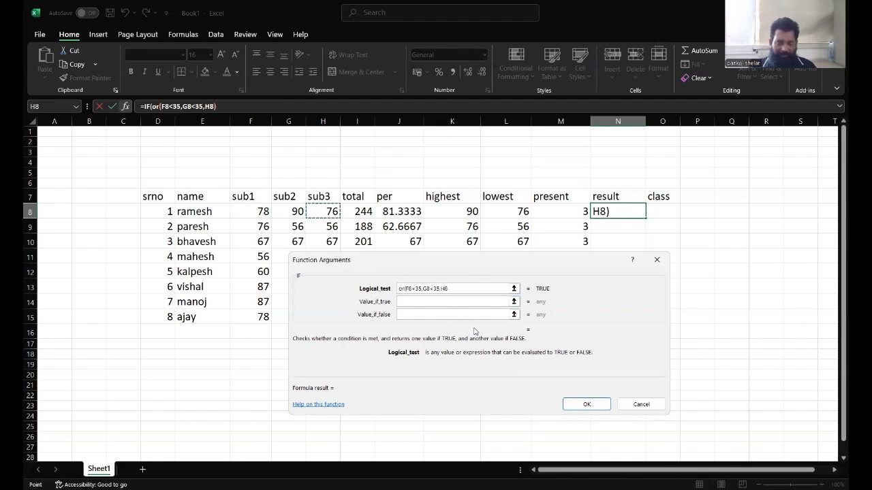
type("<")
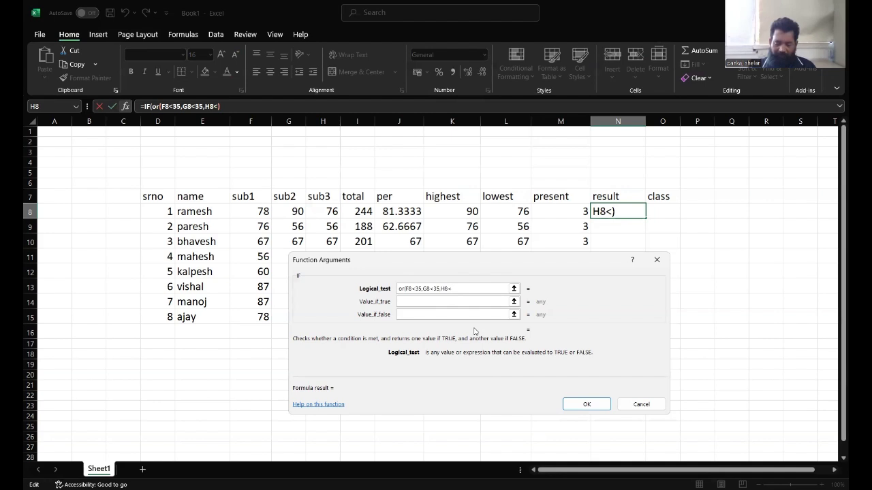
type("35")
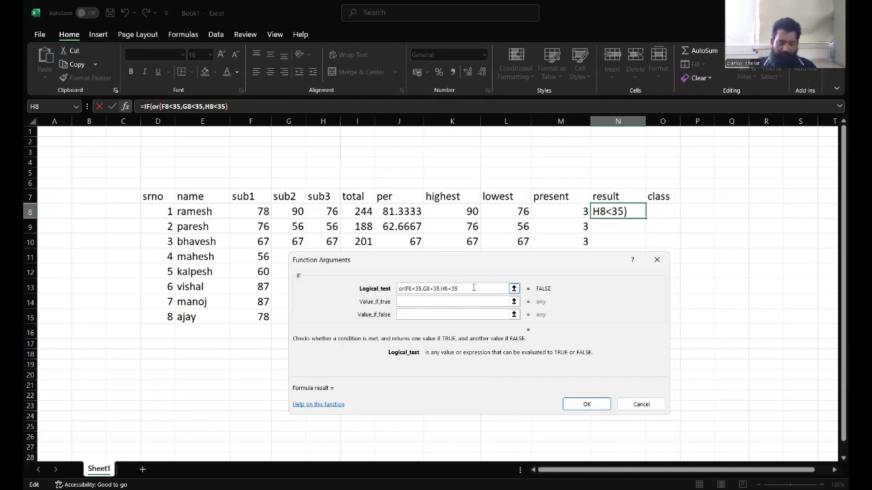
type(")")
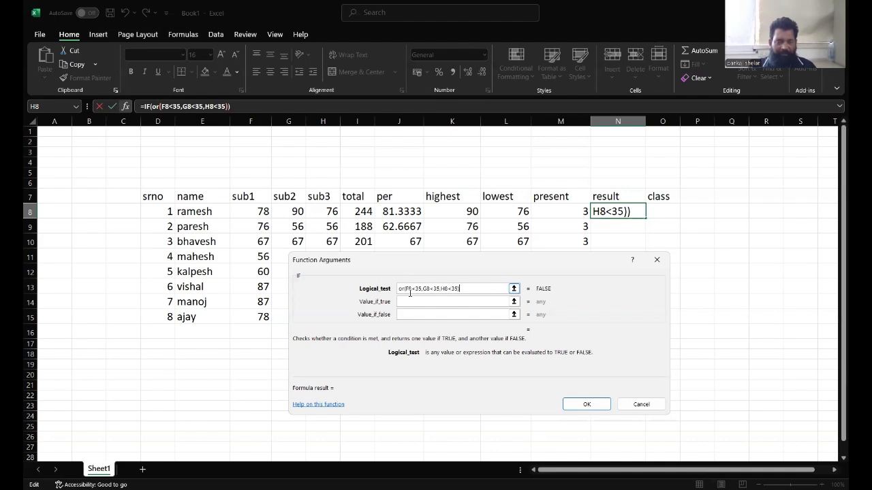
Set the IF results to "fail" if true and "pass" if false, then fill the result formula down to row 15.
left_click(406, 286)
left_click(412, 304)
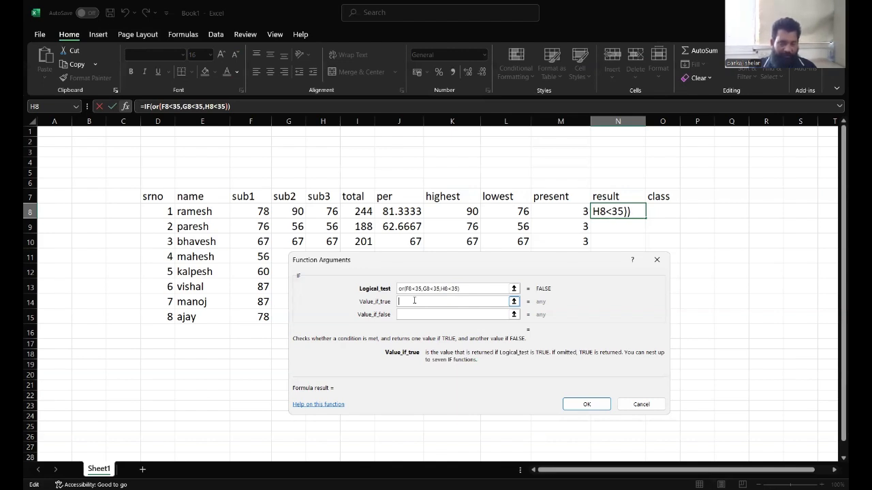
type("fail")
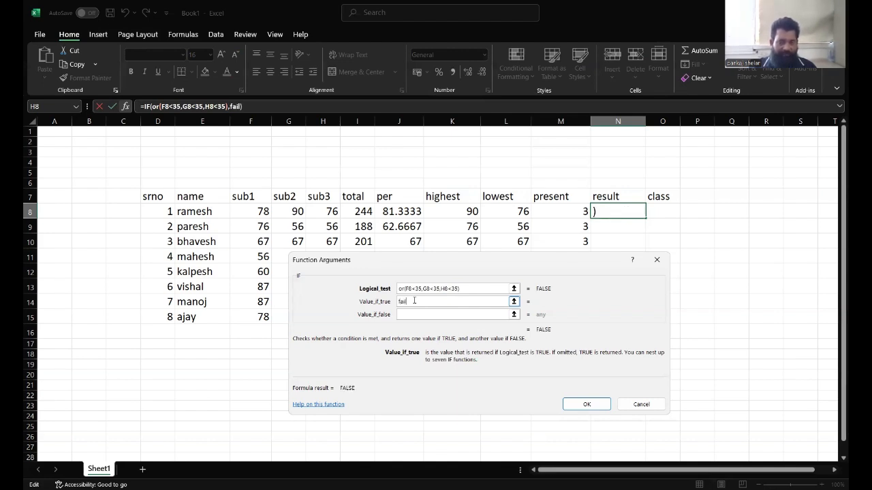
left_click(439, 288)
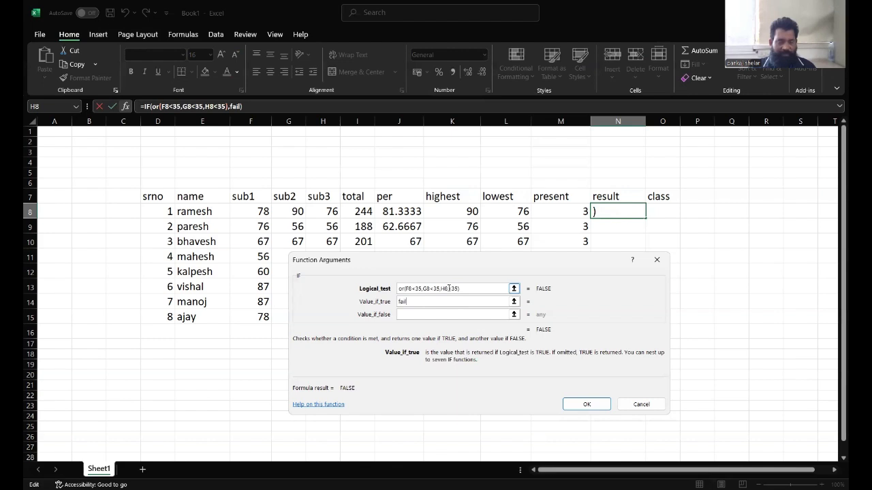
left_click(452, 314)
left_click(441, 316)
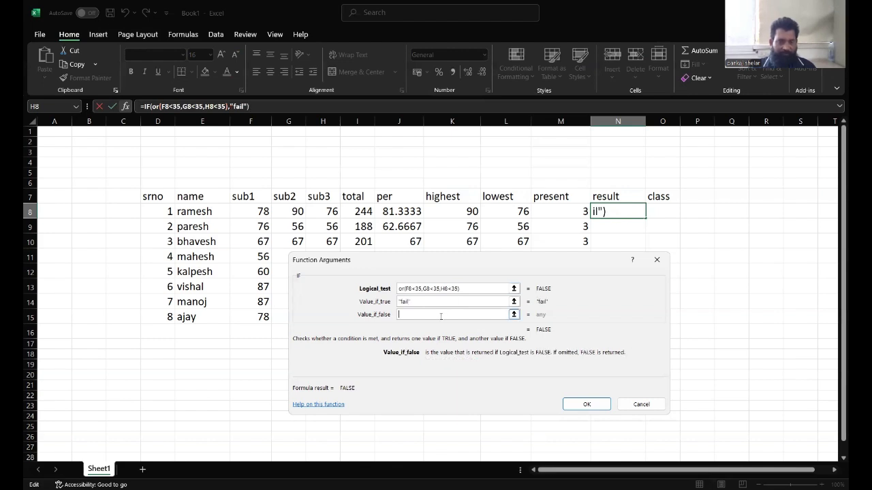
type("p")
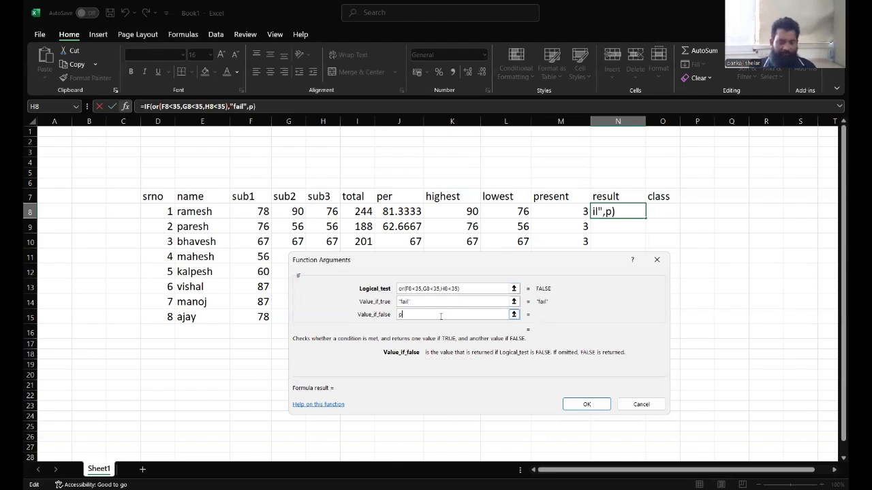
type("ass")
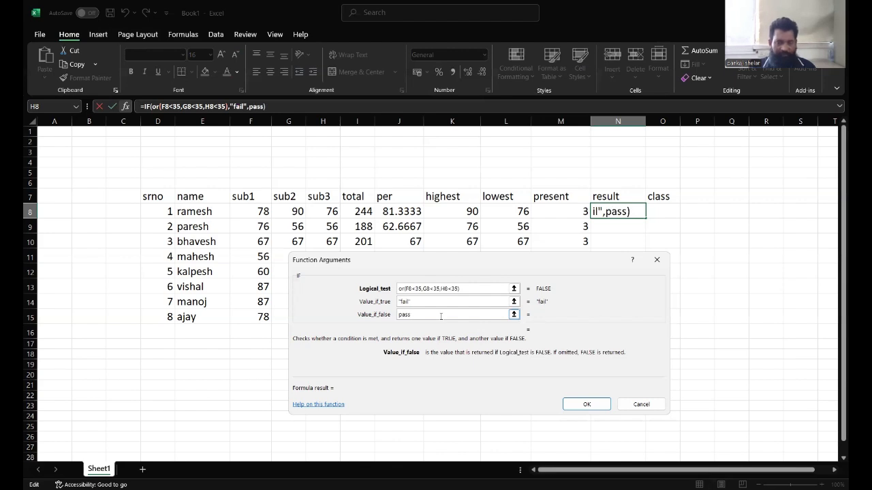
left_click(574, 403)
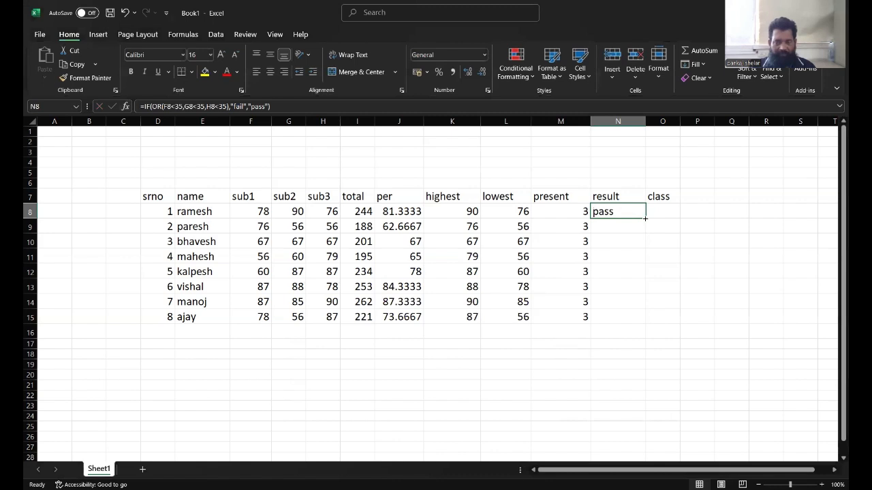
left_click_drag(645, 218, 648, 319)
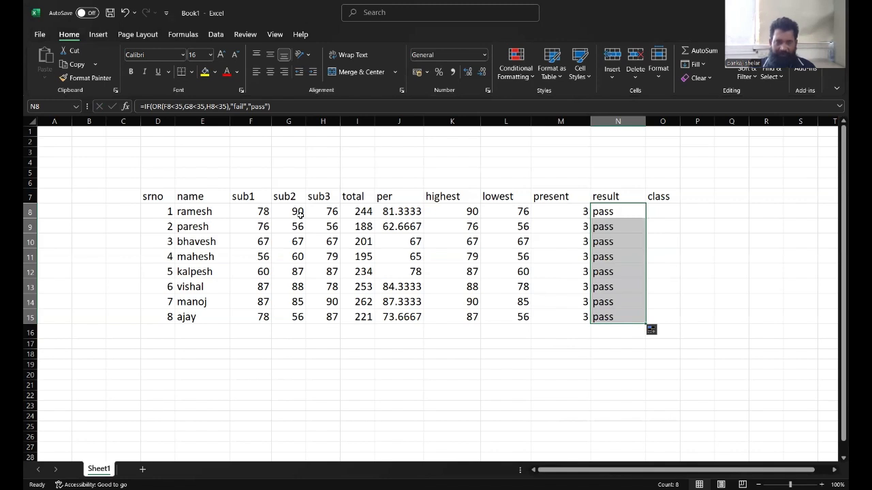
Set paresh's sub2 mark to 30 to test the result formula.
left_click(300, 214)
left_click(298, 230)
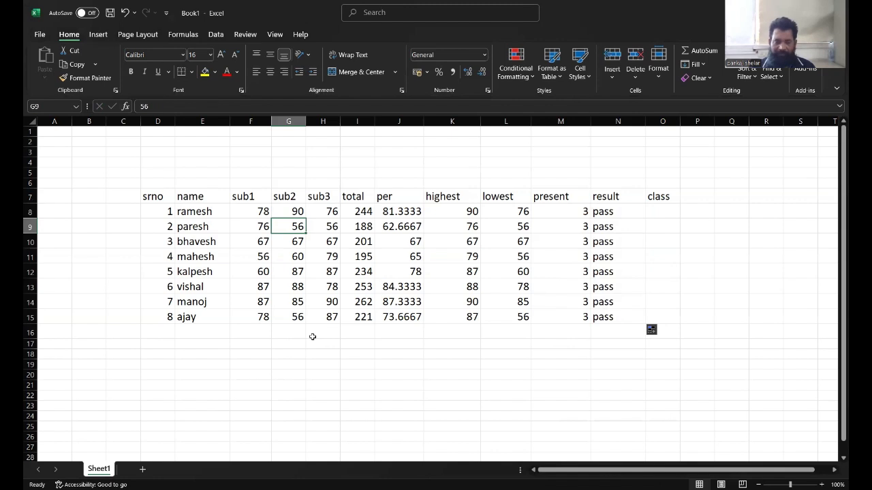
type("30")
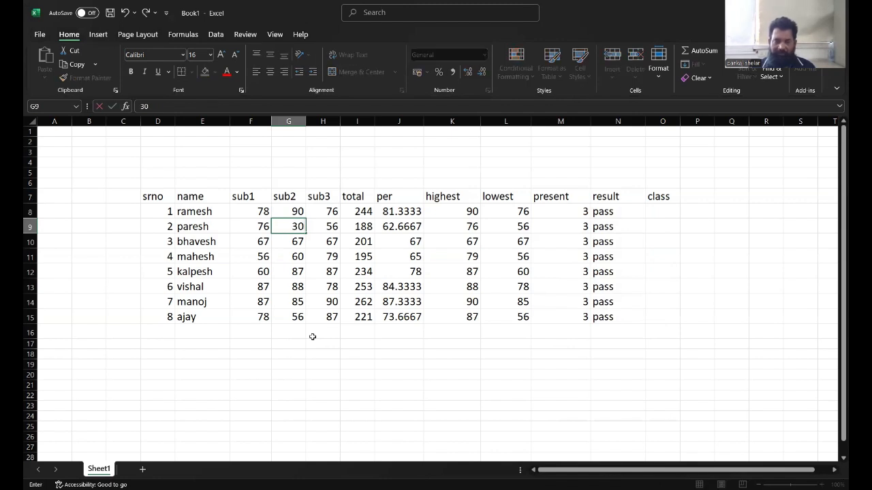
key("Return")
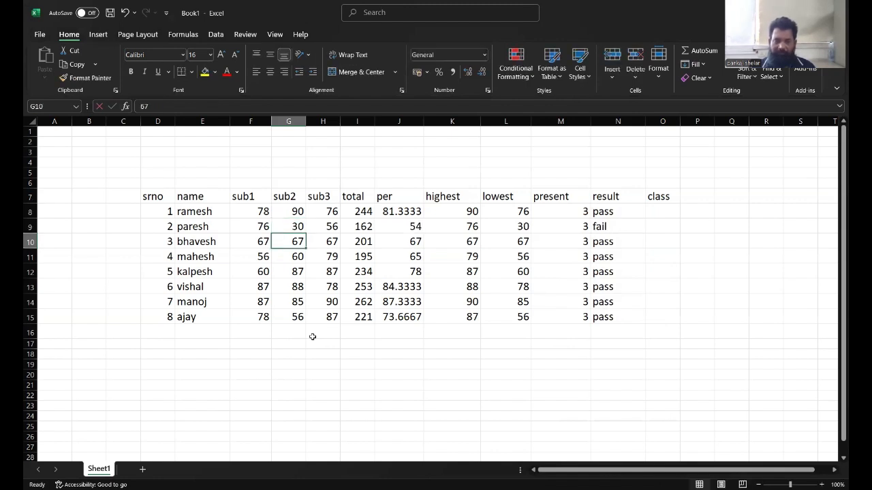
left_click(614, 227)
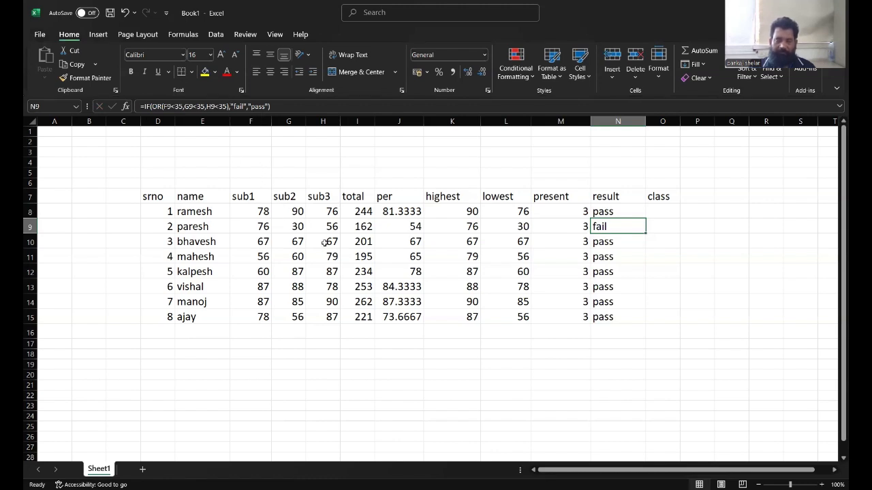
left_click(291, 228)
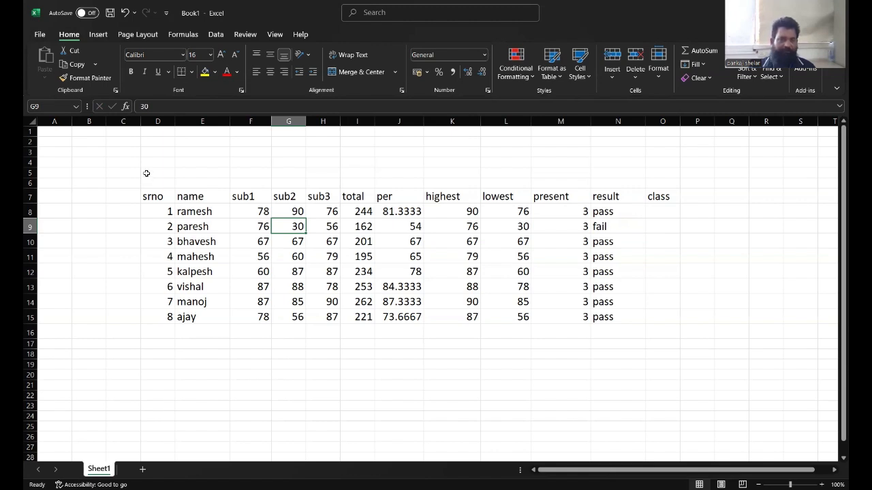
Merge and center cells D5:O6 and enter the title vidhyanagar highschool marksheet.
left_click_drag(146, 174, 653, 184)
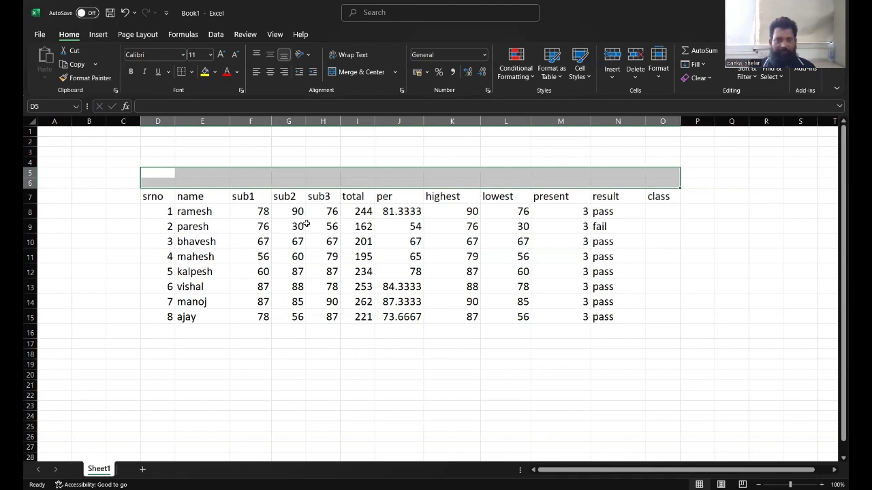
left_click(361, 72)
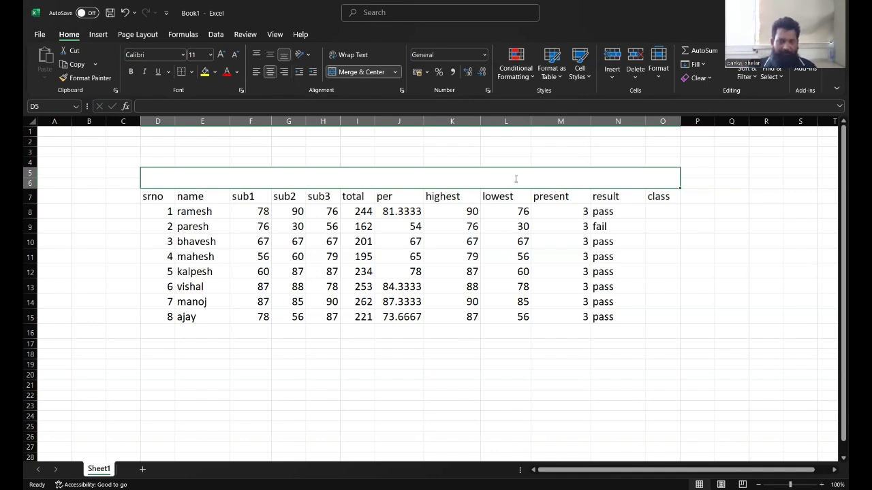
type("vidh")
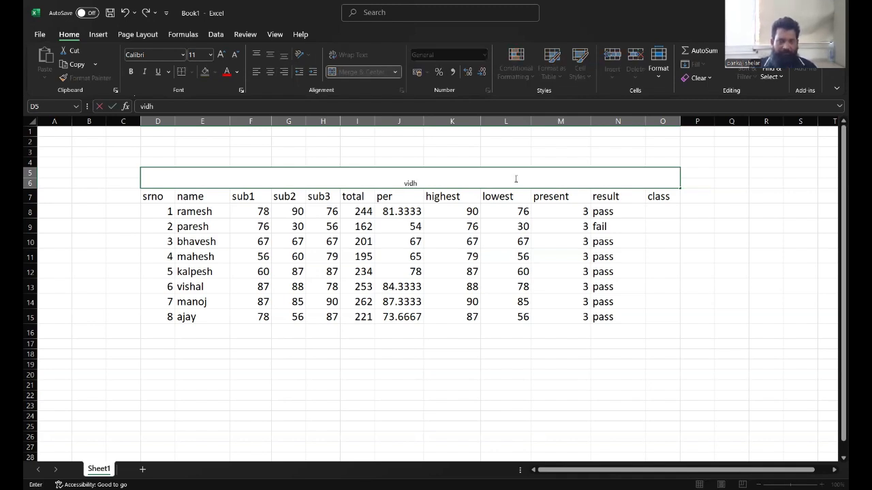
type("yanagar highscho")
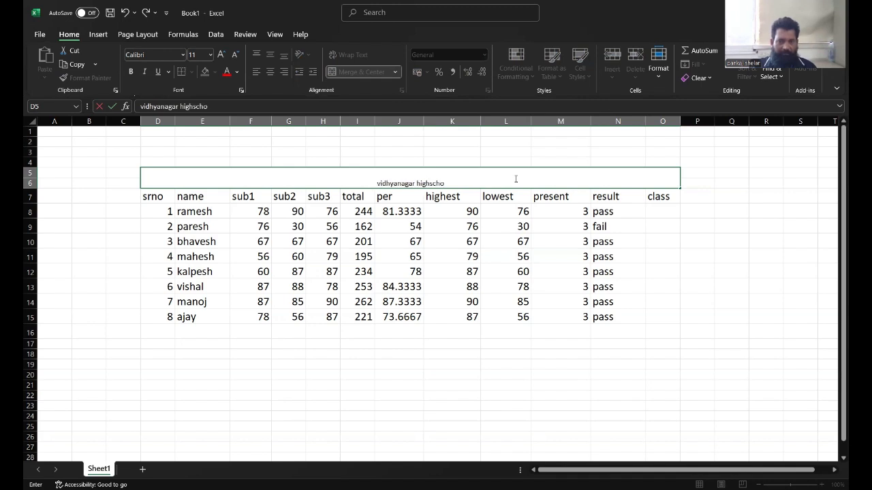
type("ol m")
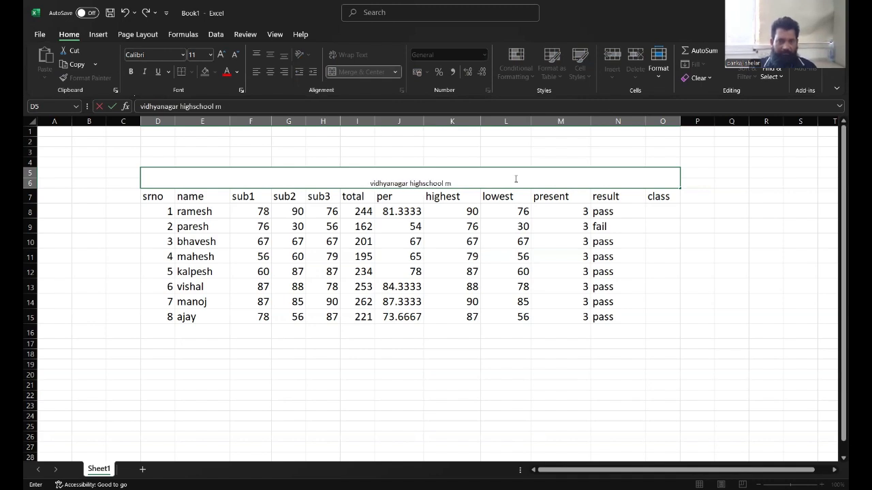
type("arksheet")
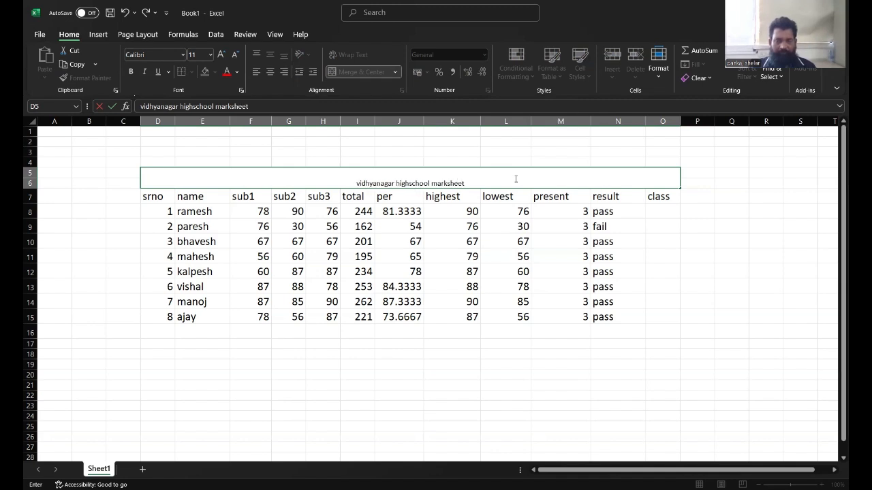
left_click(642, 266)
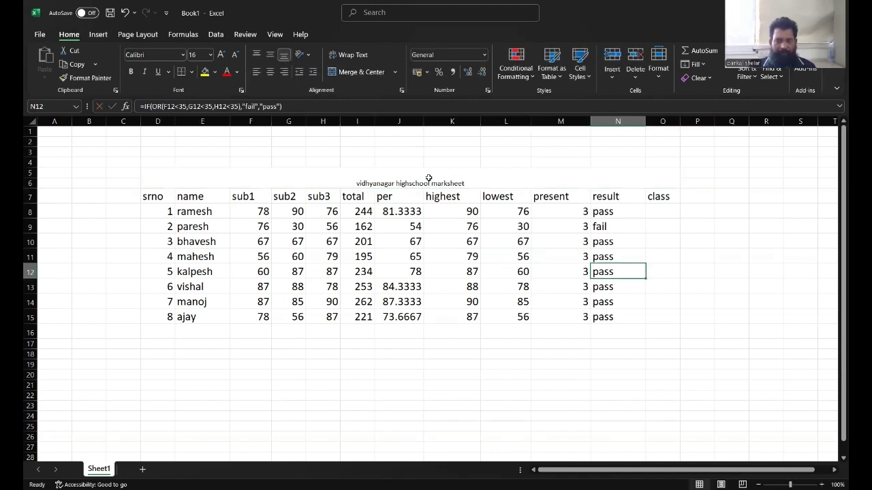
Apply all borders to the whole table from the title down to row 15.
left_click_drag(429, 175, 438, 317)
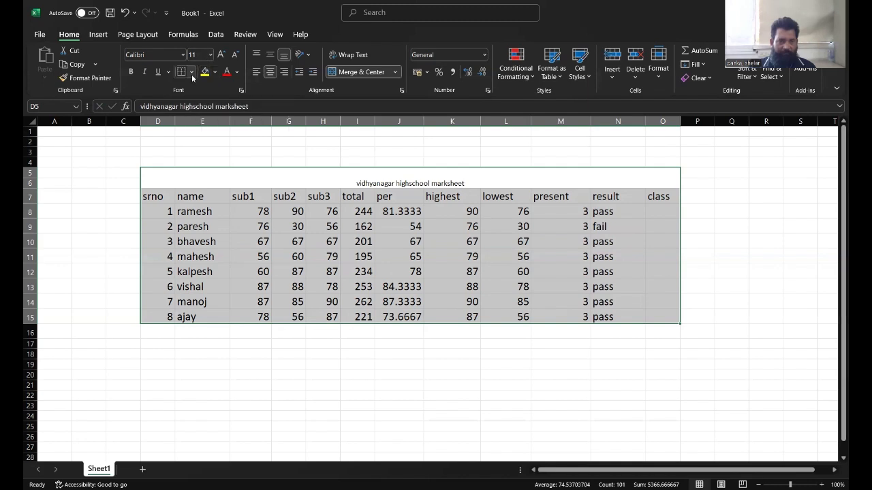
left_click(192, 72)
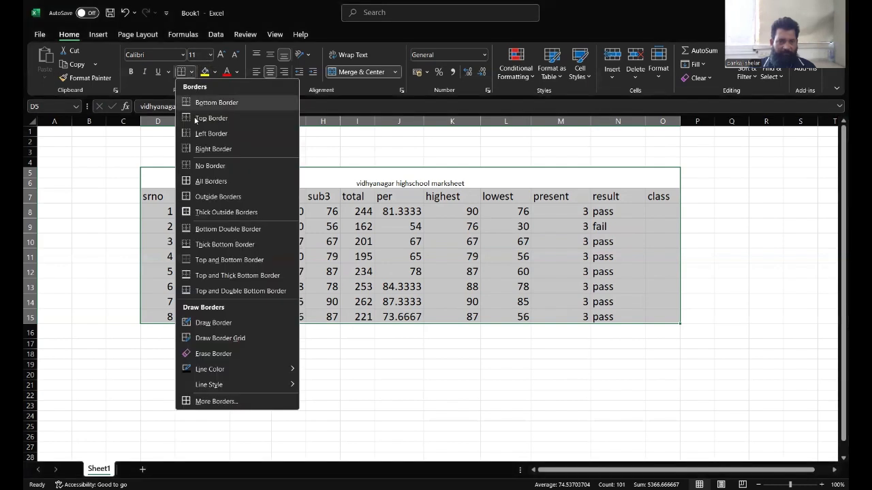
left_click(201, 182)
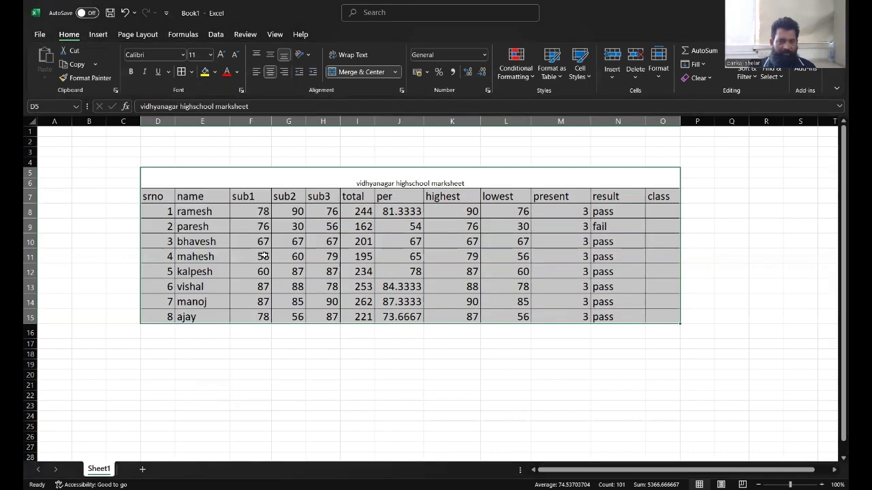
Make the title bold and set its font size to 22.
left_click(389, 181)
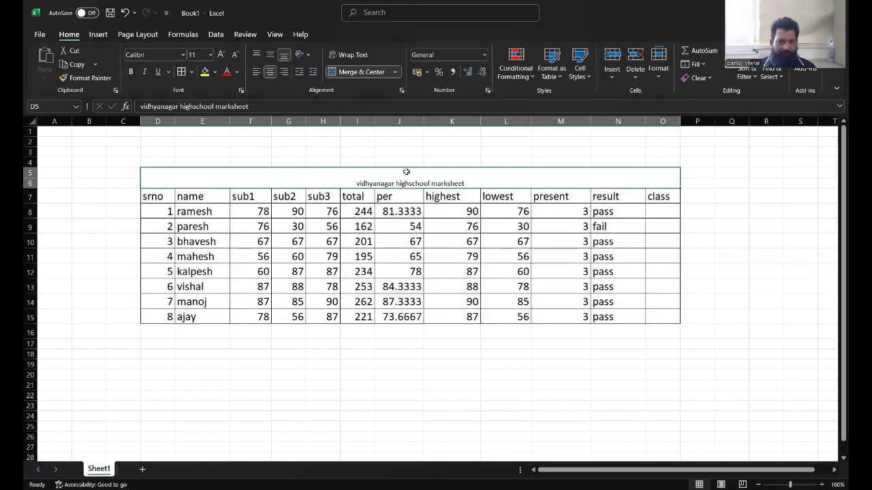
left_click(130, 72)
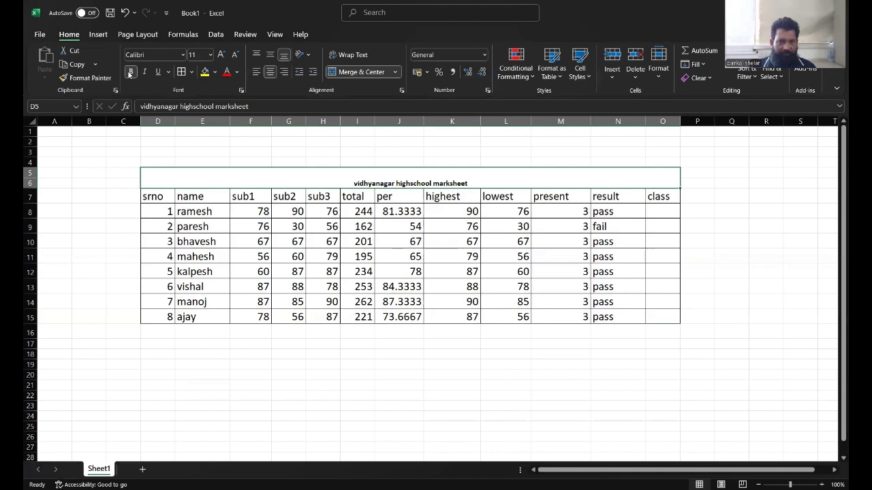
left_click(211, 55)
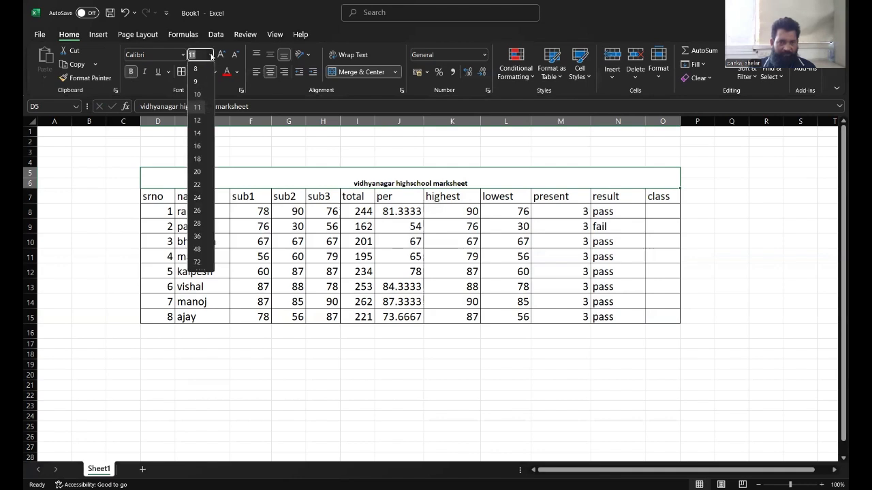
left_click(198, 187)
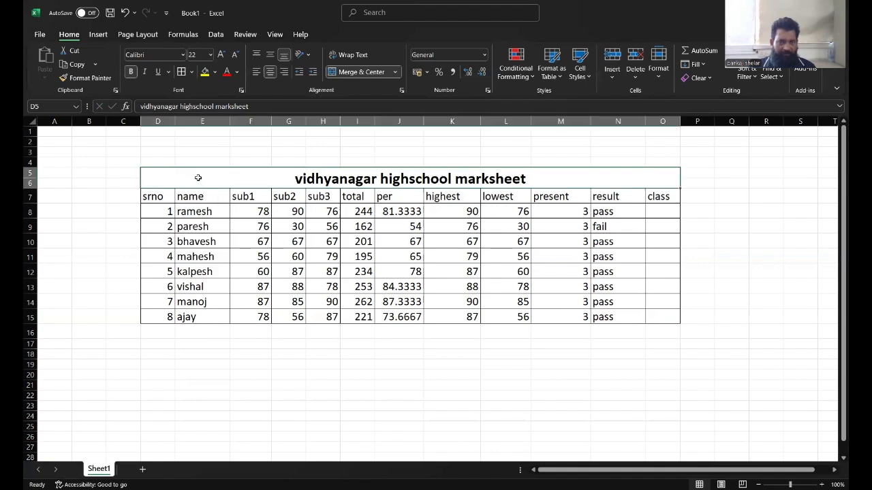
Fill the title cell yellow and change its font colour to red.
left_click(215, 72)
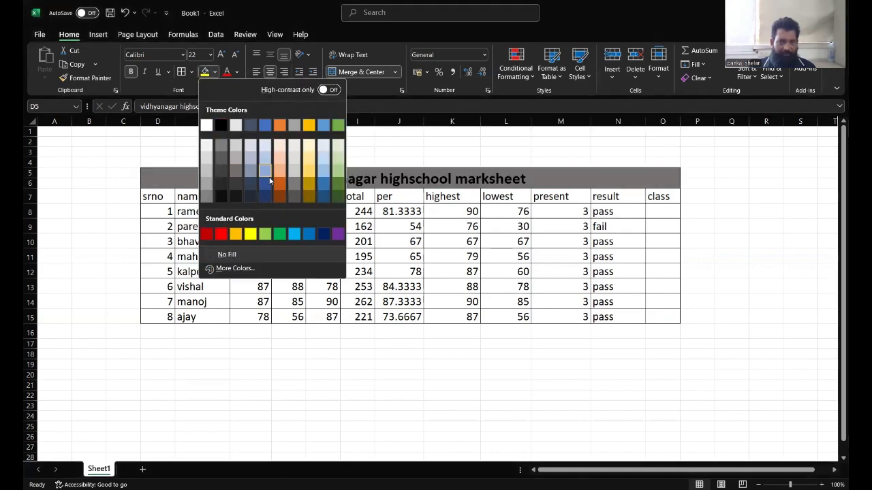
left_click(250, 235)
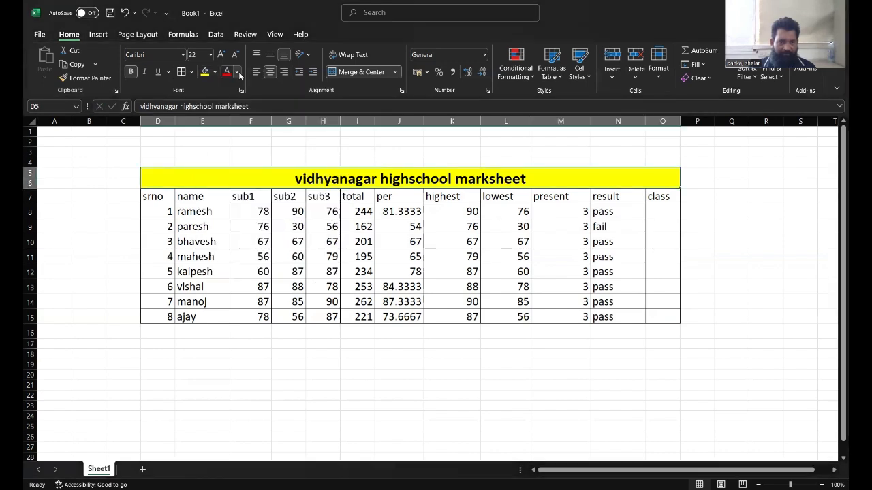
left_click(238, 73)
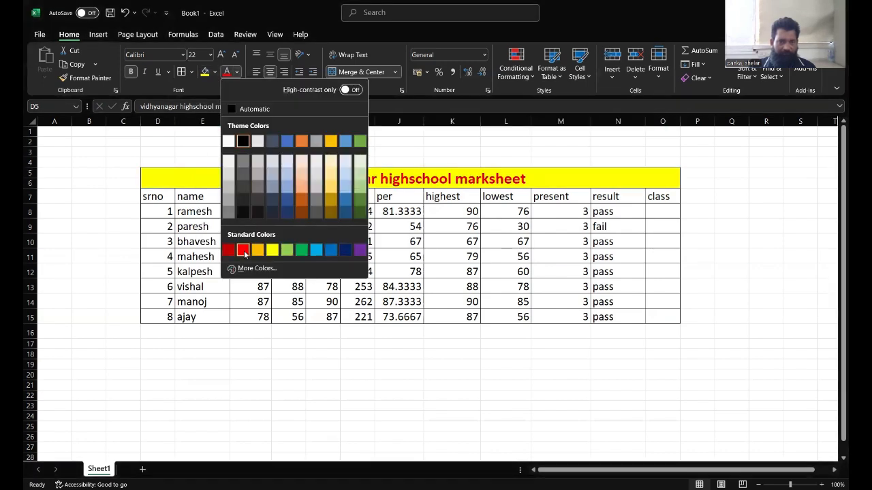
left_click(680, 306)
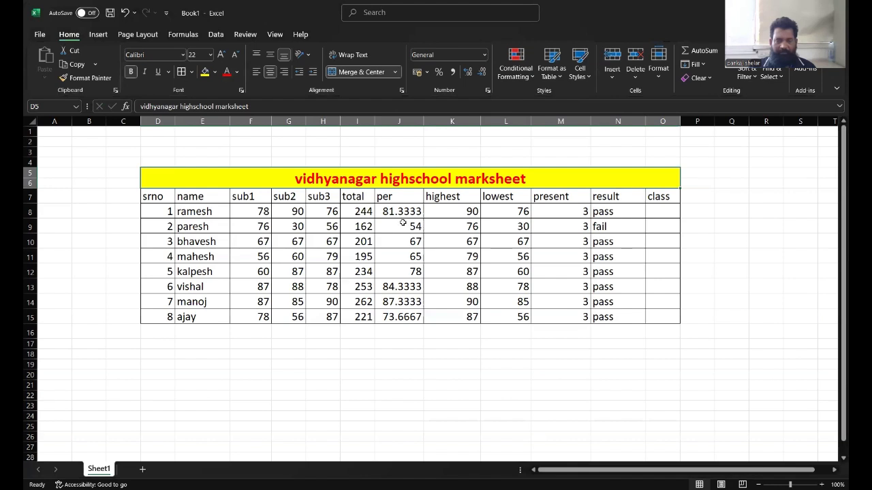
left_click(662, 208)
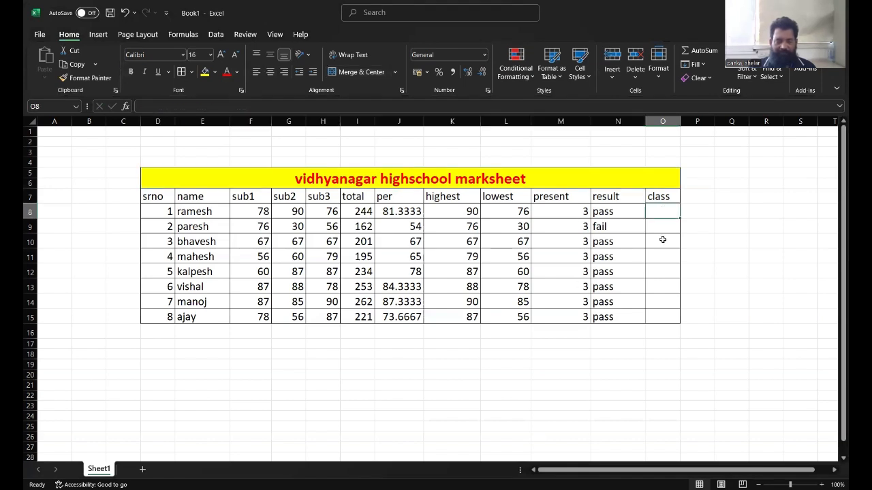